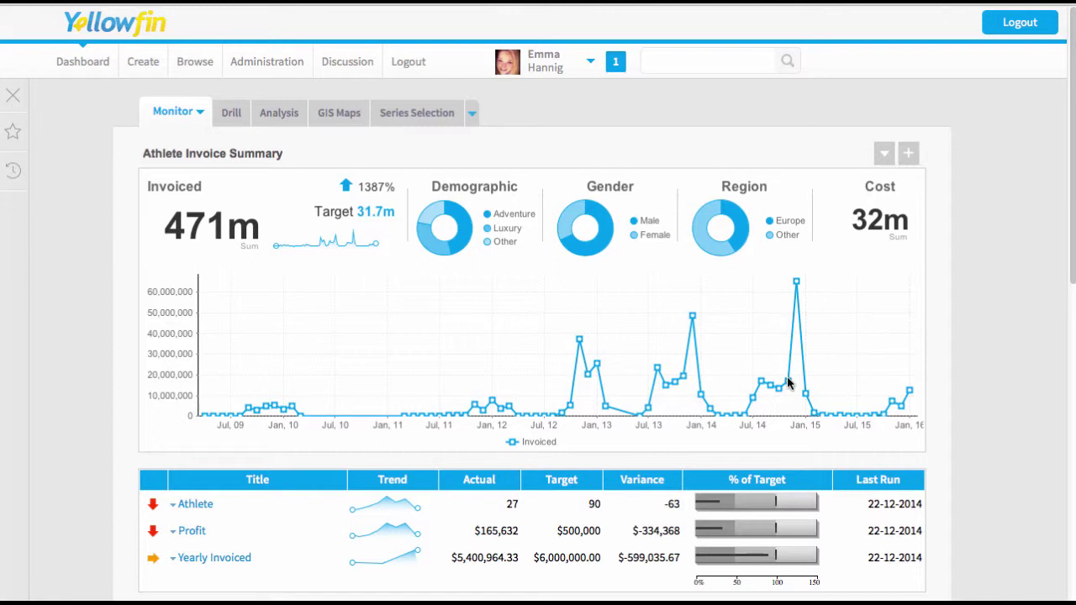
# Step: Start a new report from Create > Report and bring up the New Data Set choices
pyautogui.click(146, 66)
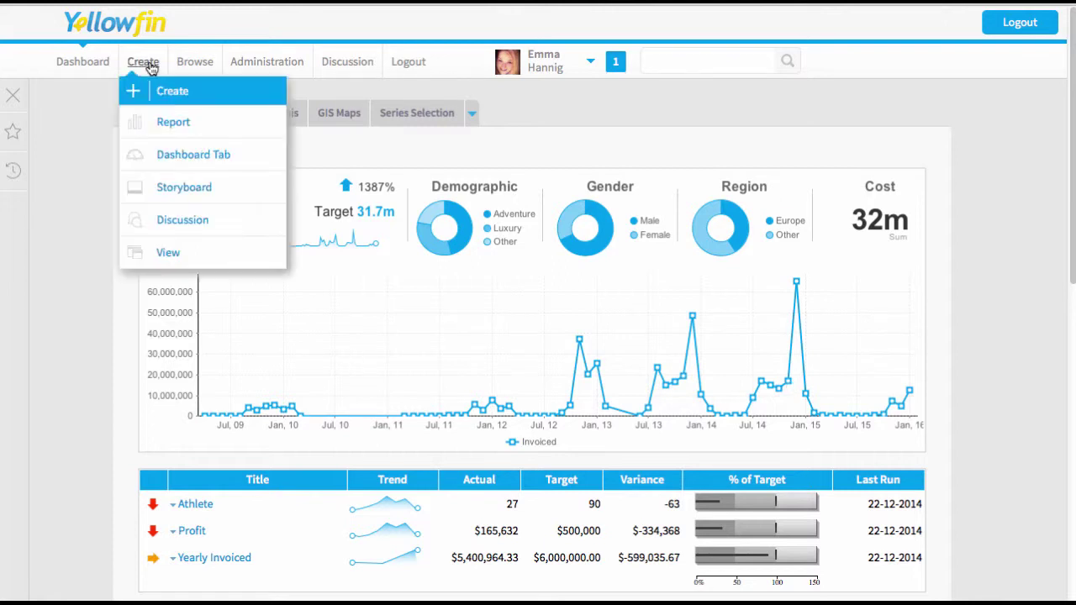
pyautogui.click(176, 123)
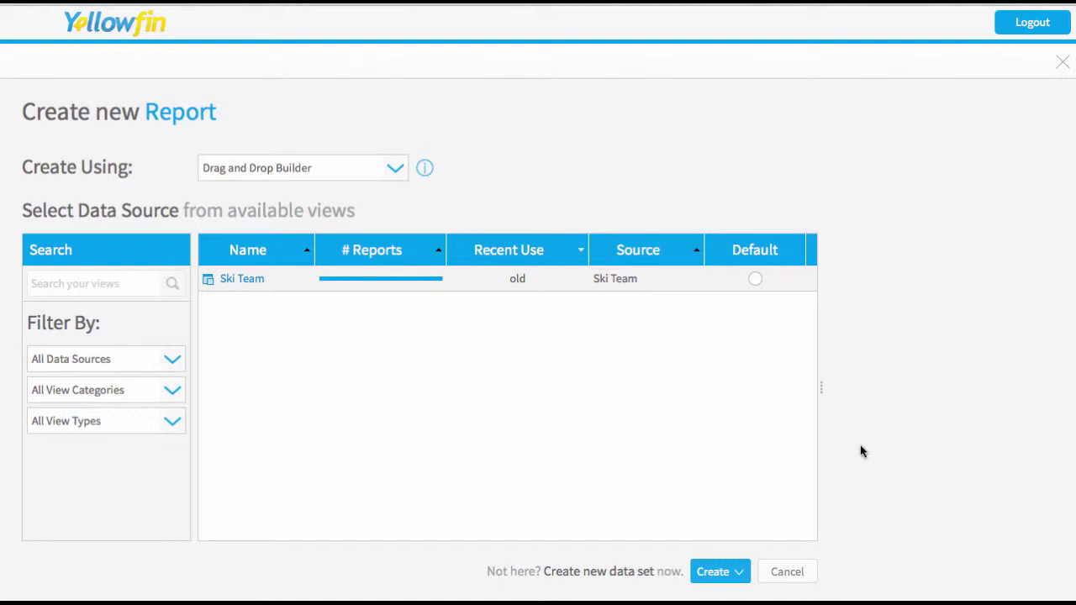
pyautogui.click(743, 577)
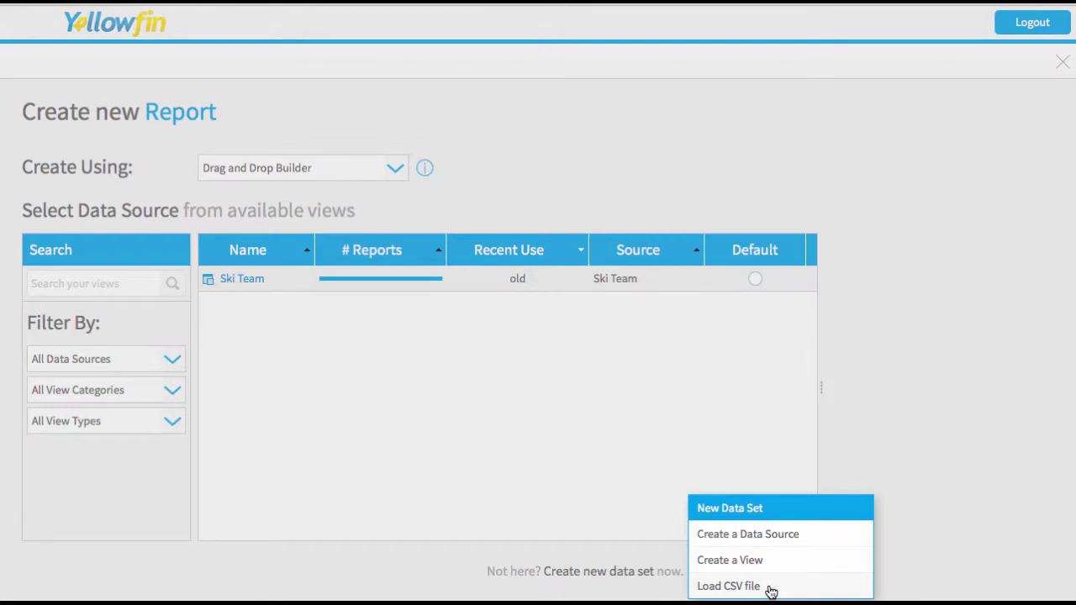
# Step: Load campIncidents.csv from the computer as a new CSV data set
pyautogui.click(728, 586)
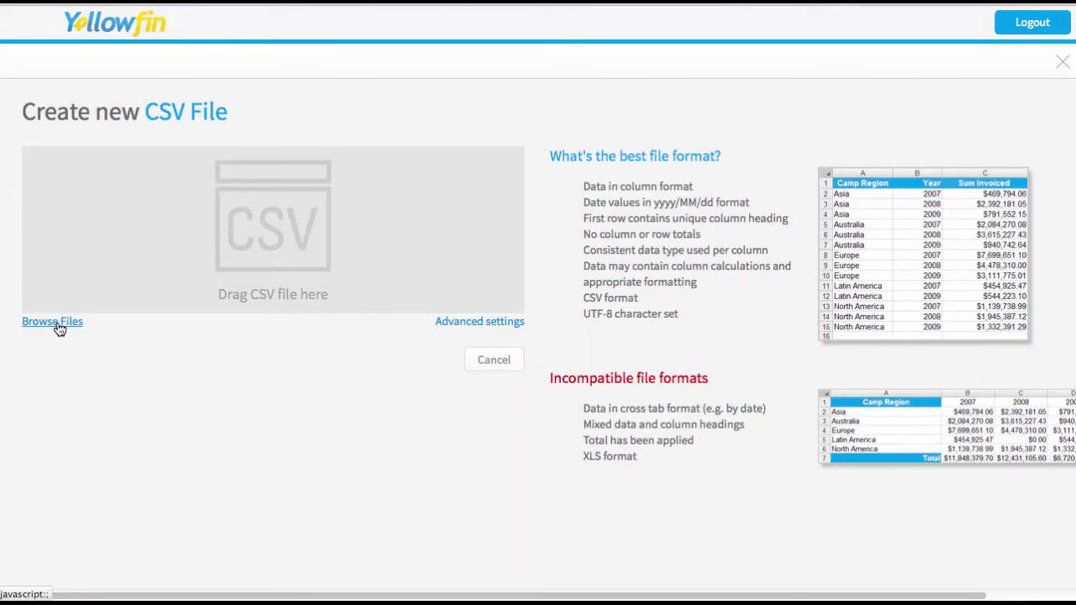
pyautogui.click(52, 322)
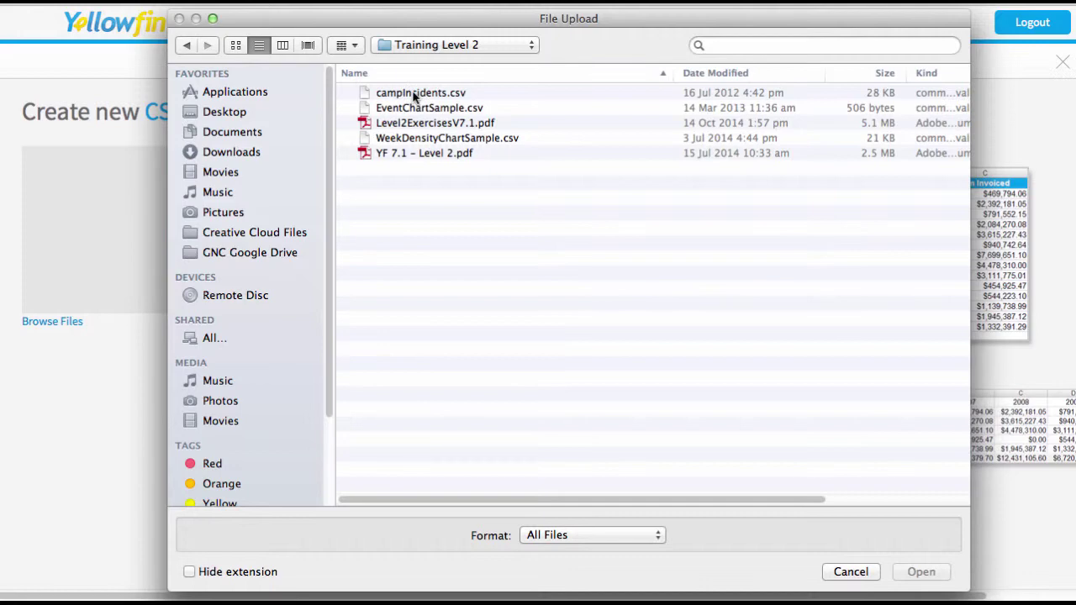
pyautogui.click(414, 94)
pyautogui.click(919, 571)
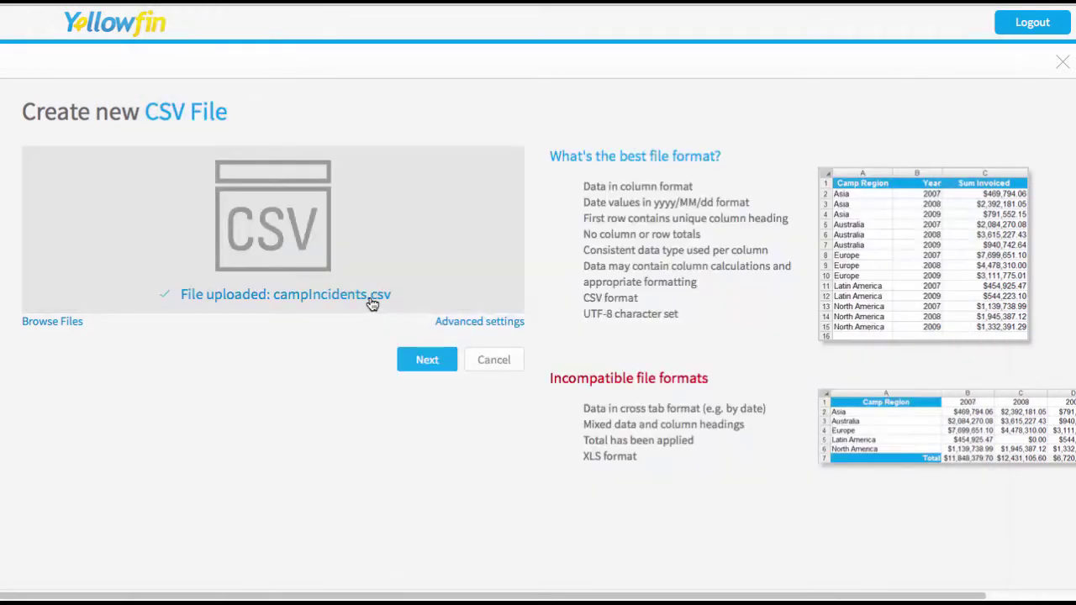
# Step: Set the upload's advanced Precision setting to High Precision
pyautogui.click(479, 322)
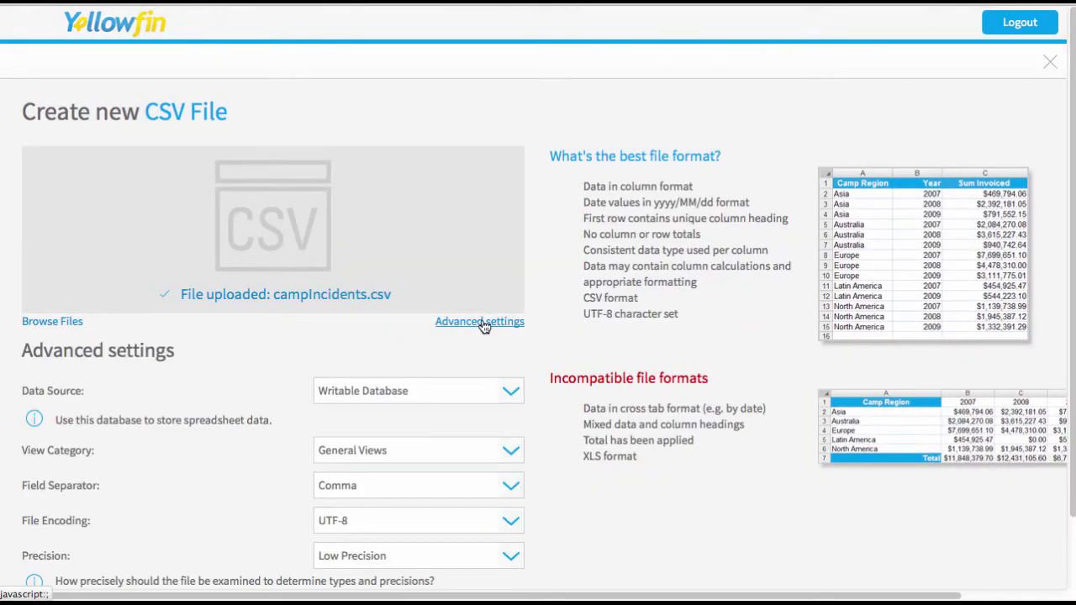
pyautogui.scroll(-3, 569, 445)
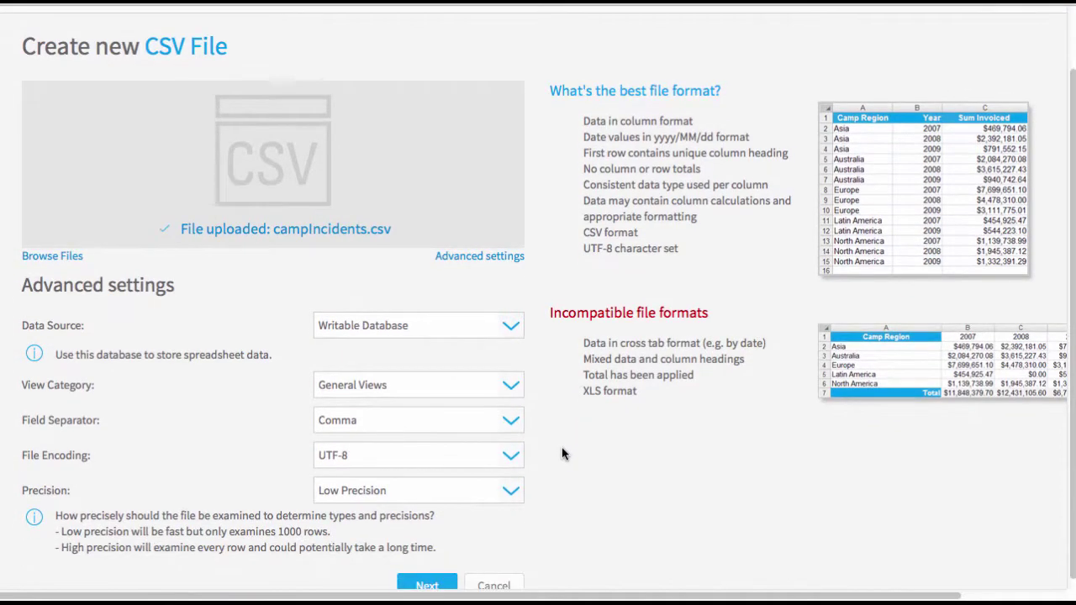
pyautogui.click(470, 473)
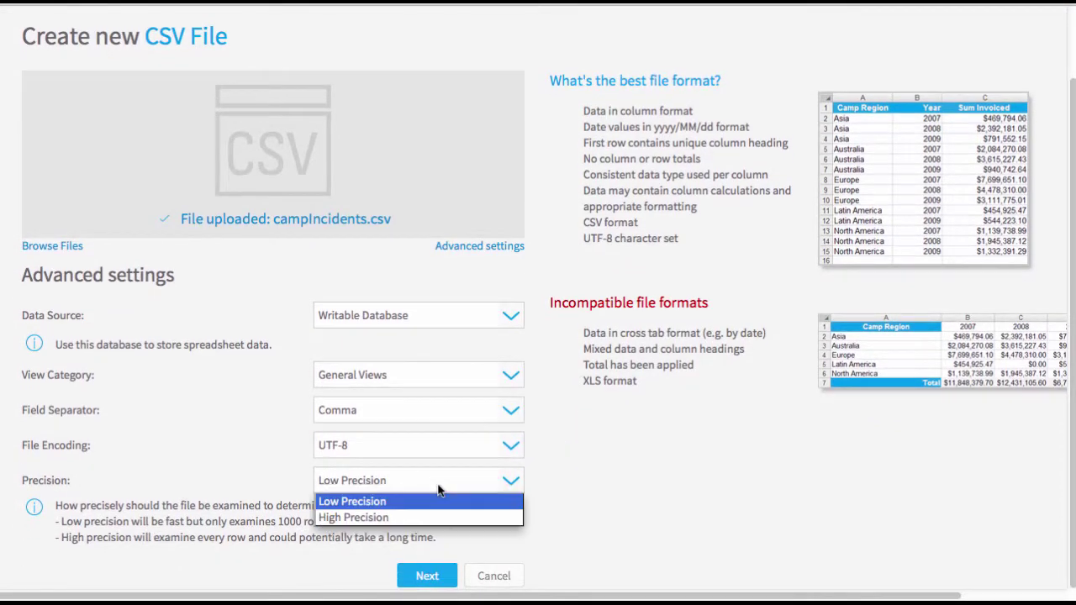
pyautogui.click(373, 516)
pyautogui.scroll(-1, 563, 518)
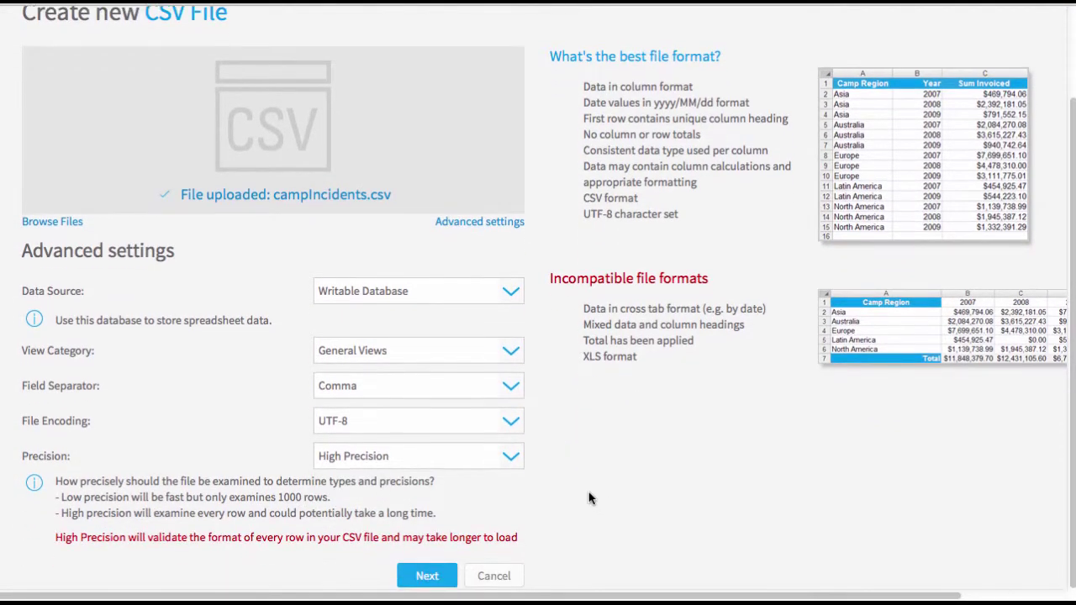
# Step: Continue to the campIncidents.csv data preview grid
pyautogui.click(431, 579)
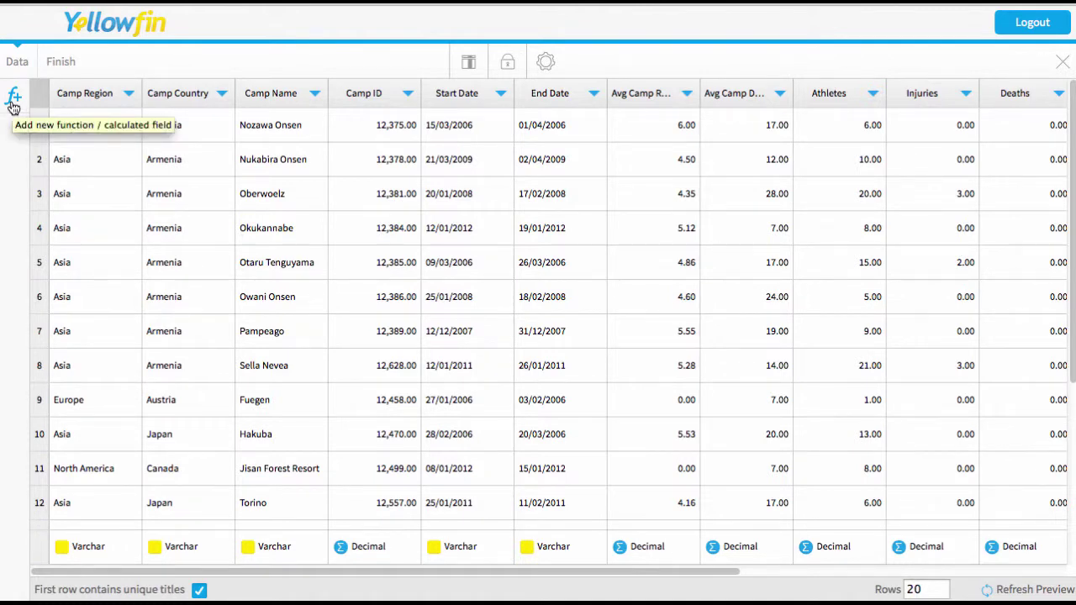
# Step: Add a new Date Conversion field using Start Date as the source text field
pyautogui.click(13, 101)
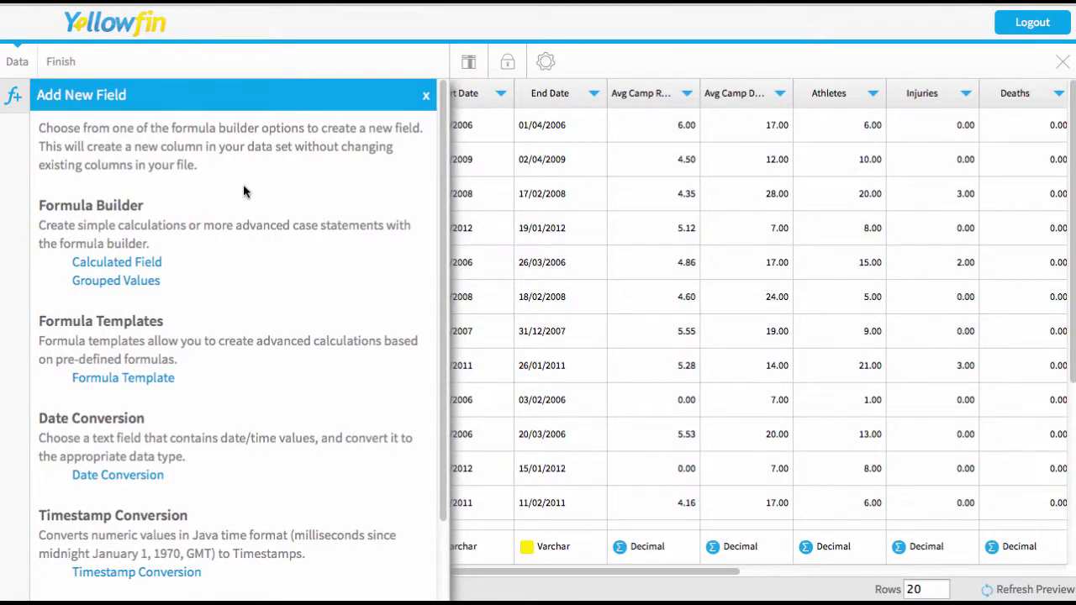
pyautogui.click(110, 485)
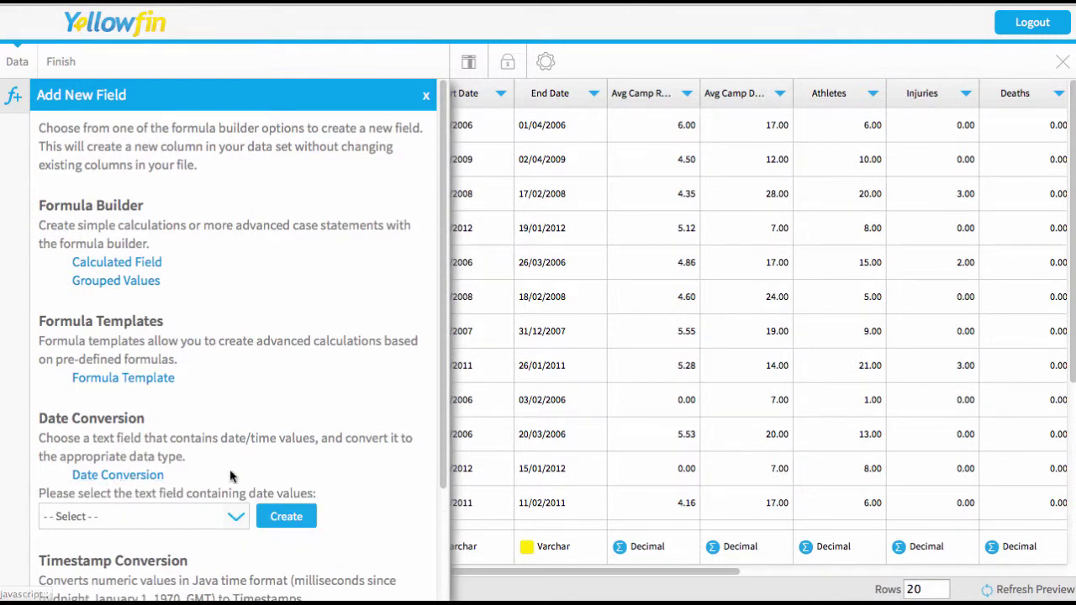
pyautogui.click(209, 515)
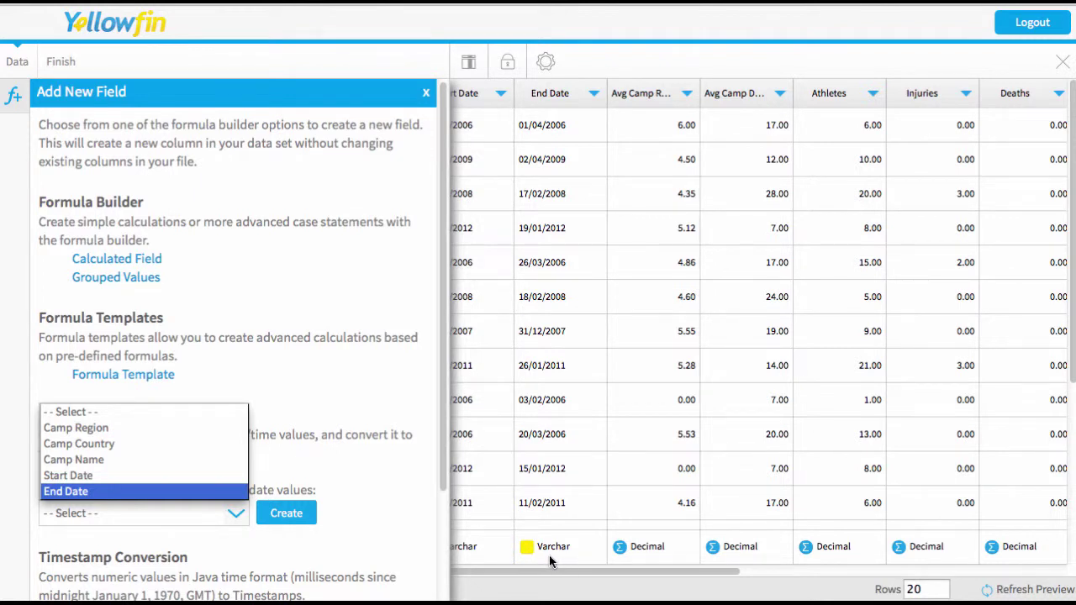
pyautogui.click(101, 476)
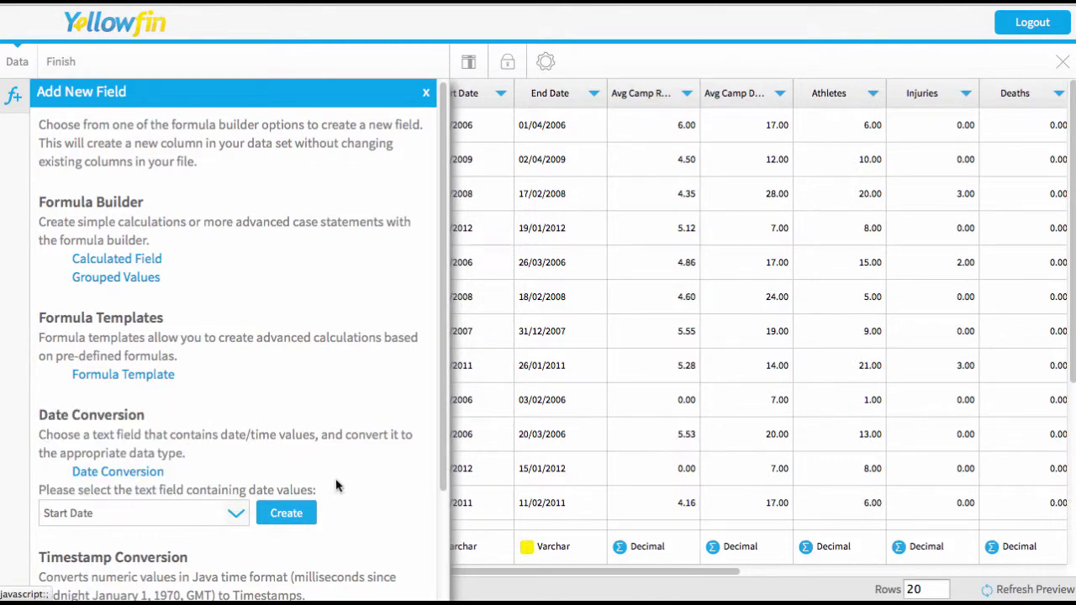
# Step: Create the Start Date conversion, trimming ' - Date' so the column is named Start Date
pyautogui.click(294, 514)
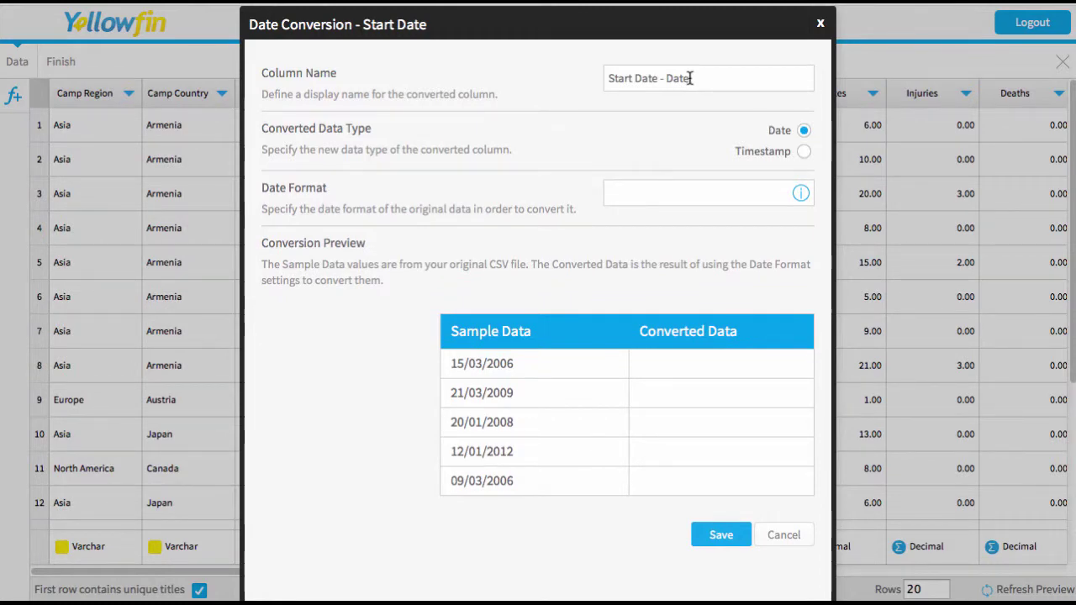
pyautogui.moveTo(690, 78); pyautogui.dragTo(593, 76)
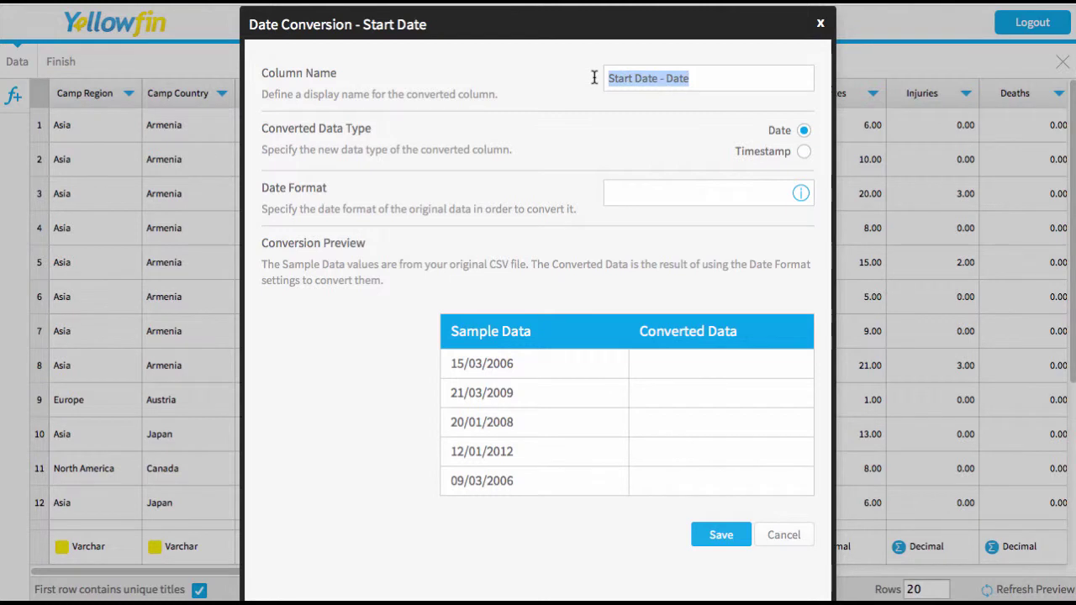
pyautogui.click(714, 78)
pyautogui.moveTo(699, 79); pyautogui.dragTo(659, 78)
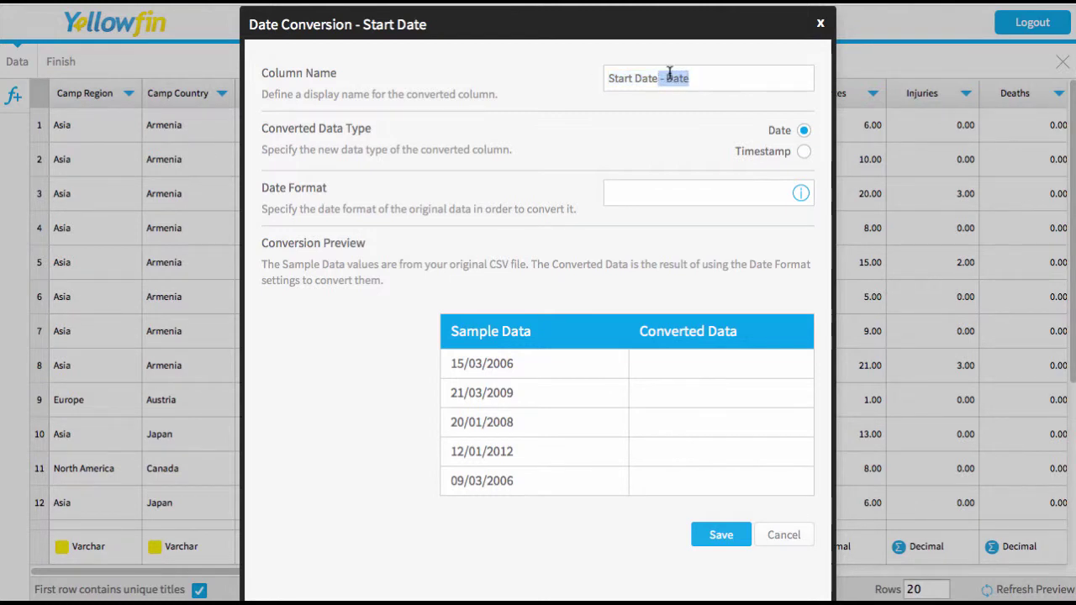
pyautogui.press('BackSpace')
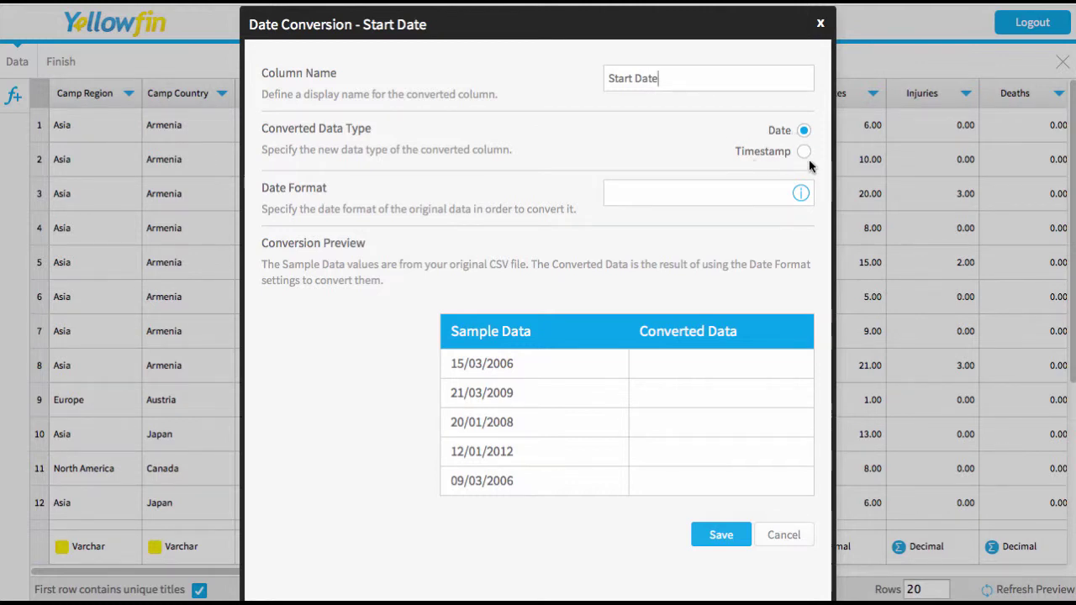
pyautogui.click(653, 195)
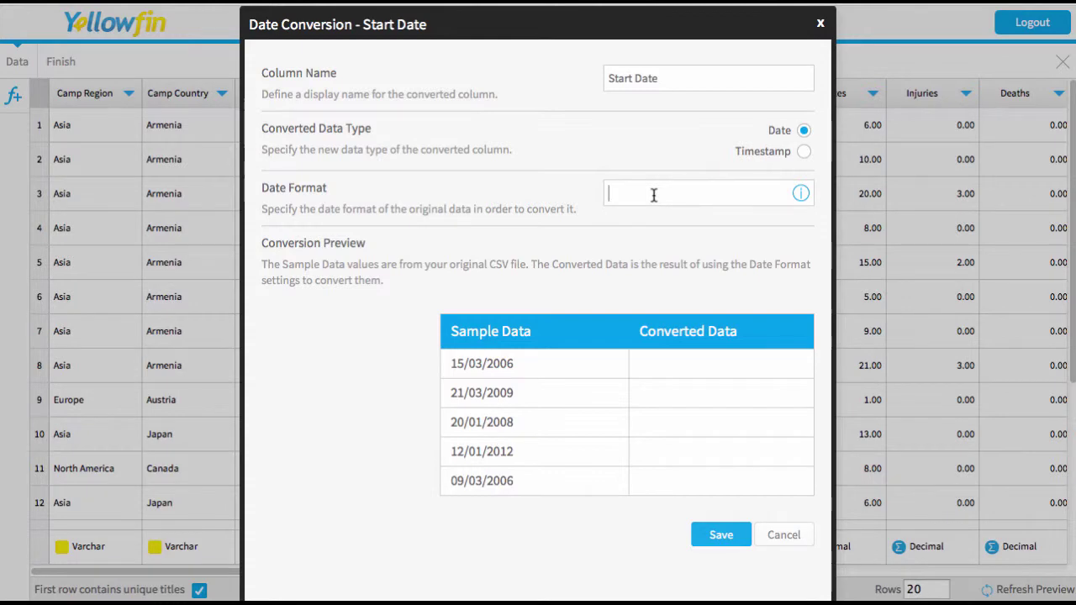
# Step: Review the date format help, then enter dd/MM/yyyy as the Start Date format
pyautogui.click(801, 194)
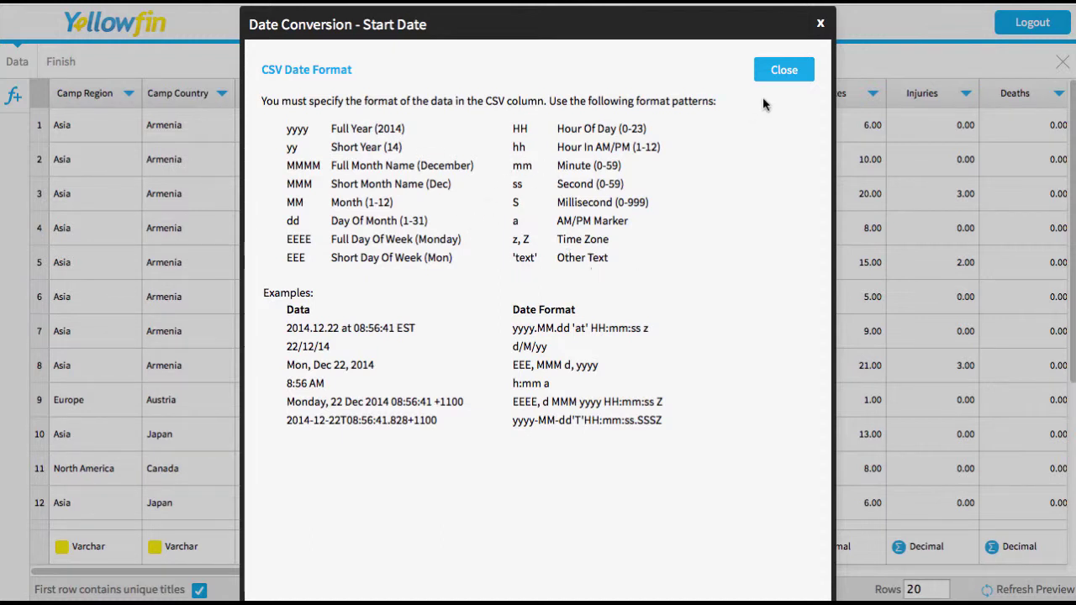
pyautogui.click(783, 70)
pyautogui.click(636, 192)
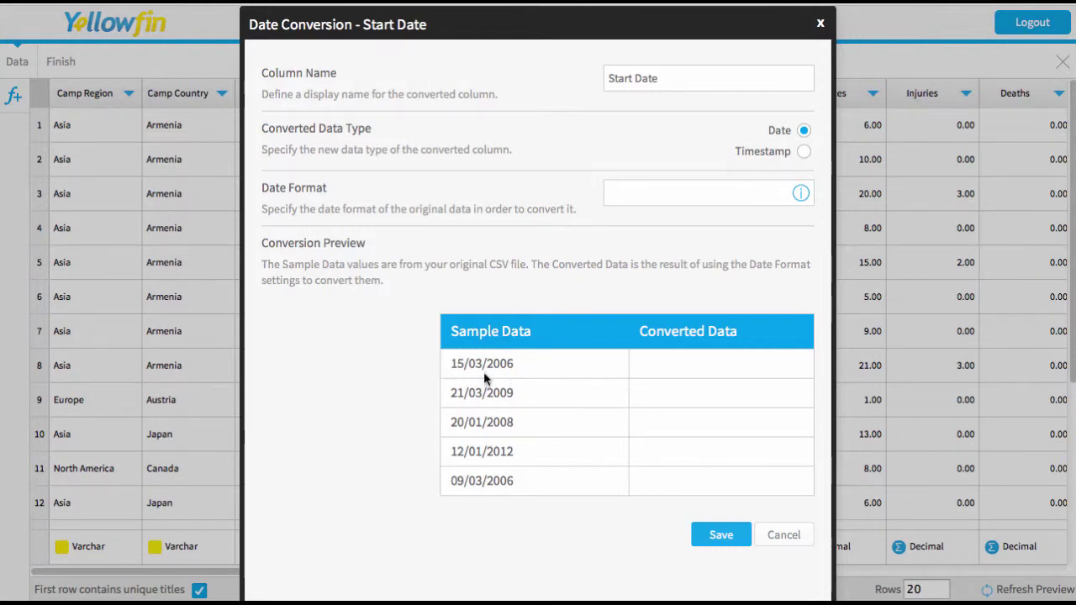
pyautogui.write('dd')
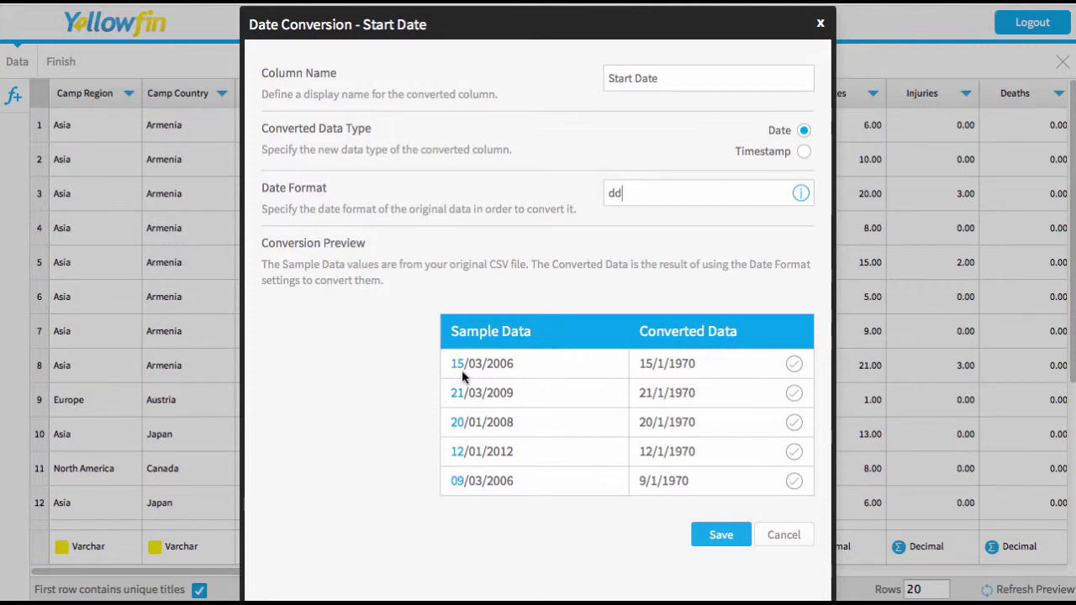
pyautogui.write('/MM')
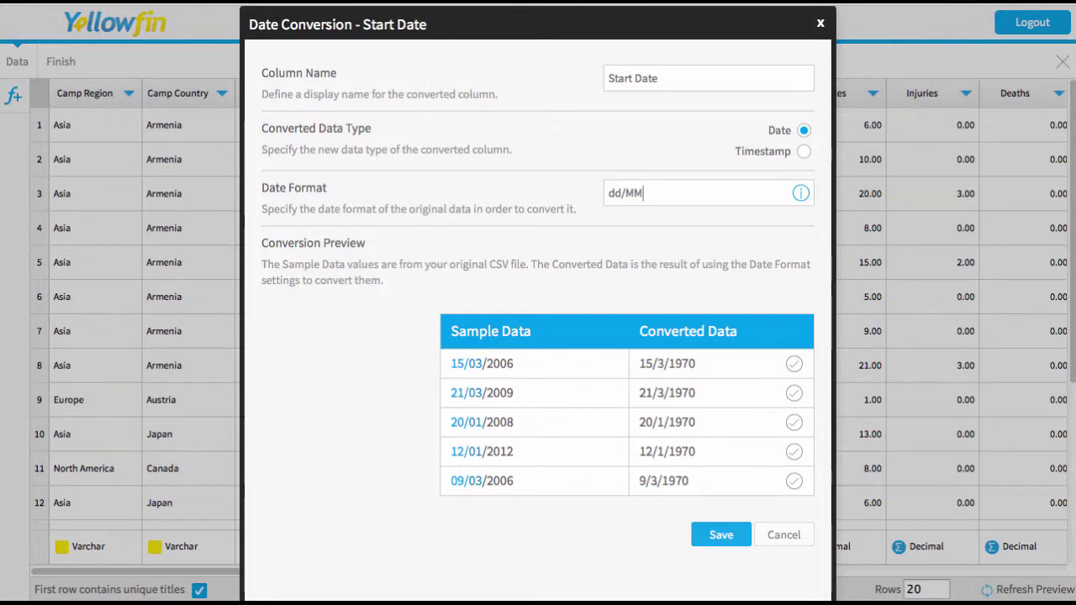
pyautogui.write('/')
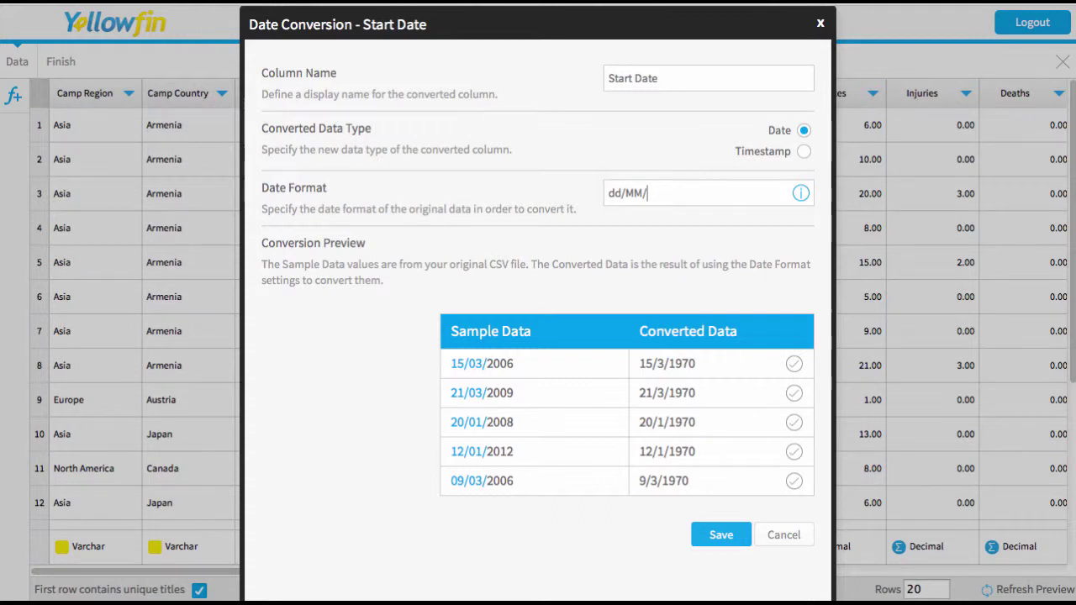
pyautogui.write('yyyy')
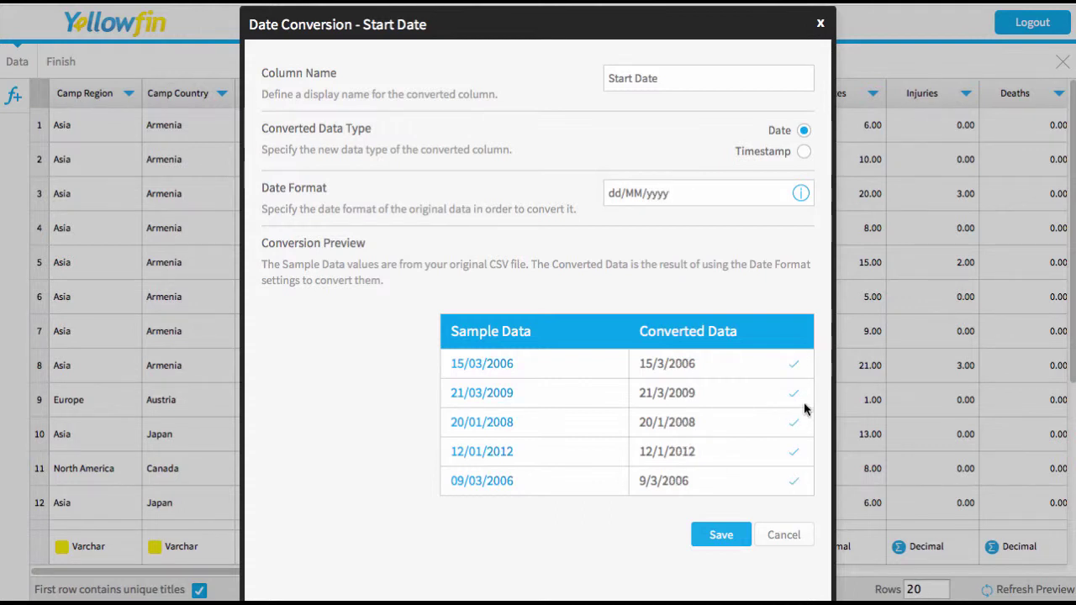
# Step: Save the Start Date conversion and view the new Date-type Start Date column
pyautogui.click(720, 536)
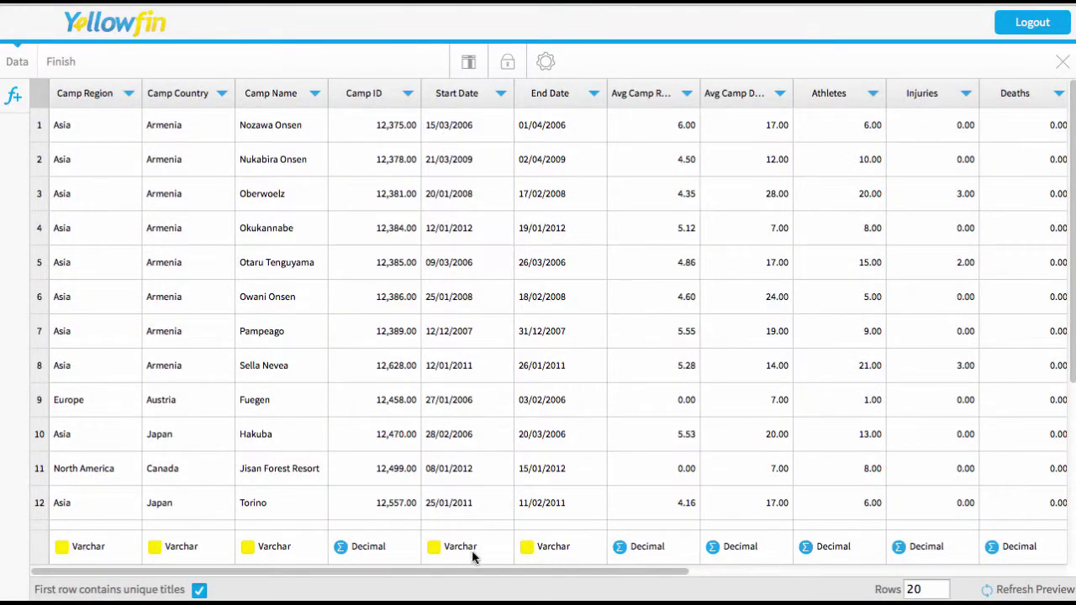
pyautogui.moveTo(439, 572); pyautogui.dragTo(846, 572)
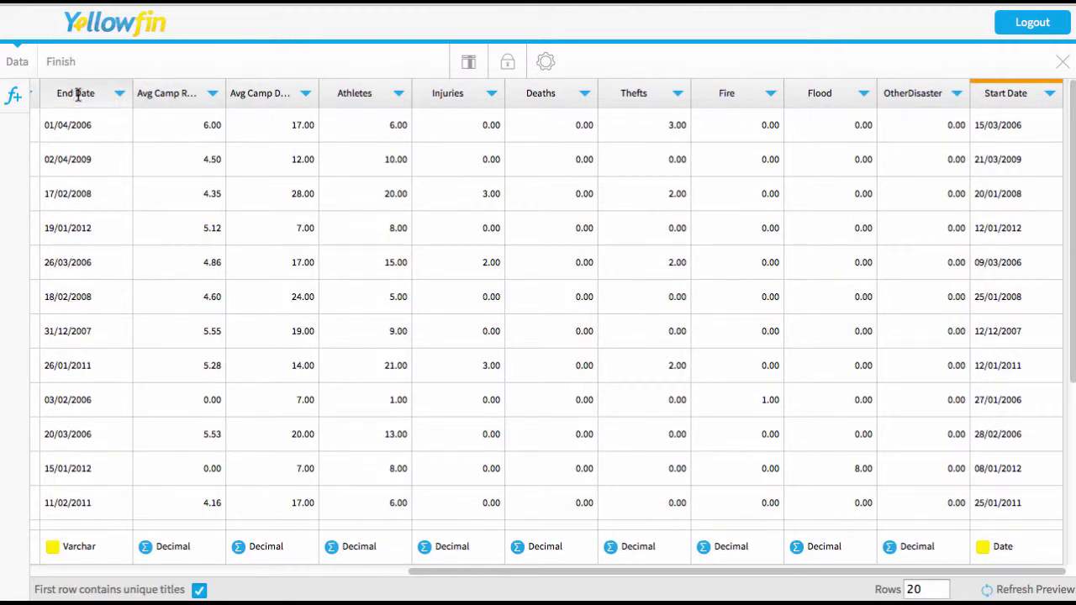
# Step: Add another Date Conversion field using End Date as the source text field
pyautogui.click(14, 95)
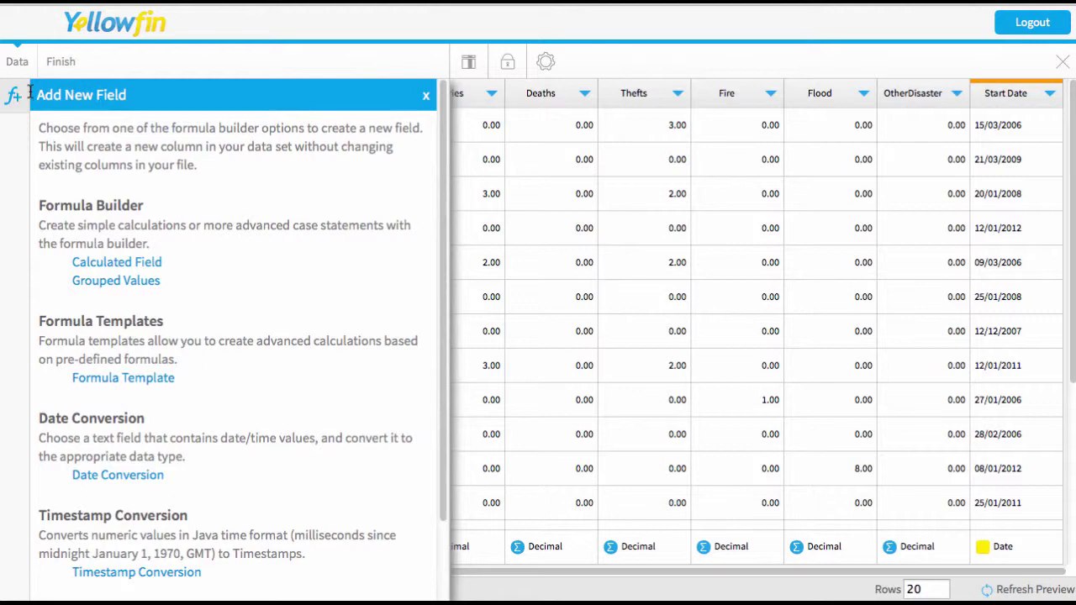
pyautogui.click(101, 476)
pyautogui.click(153, 516)
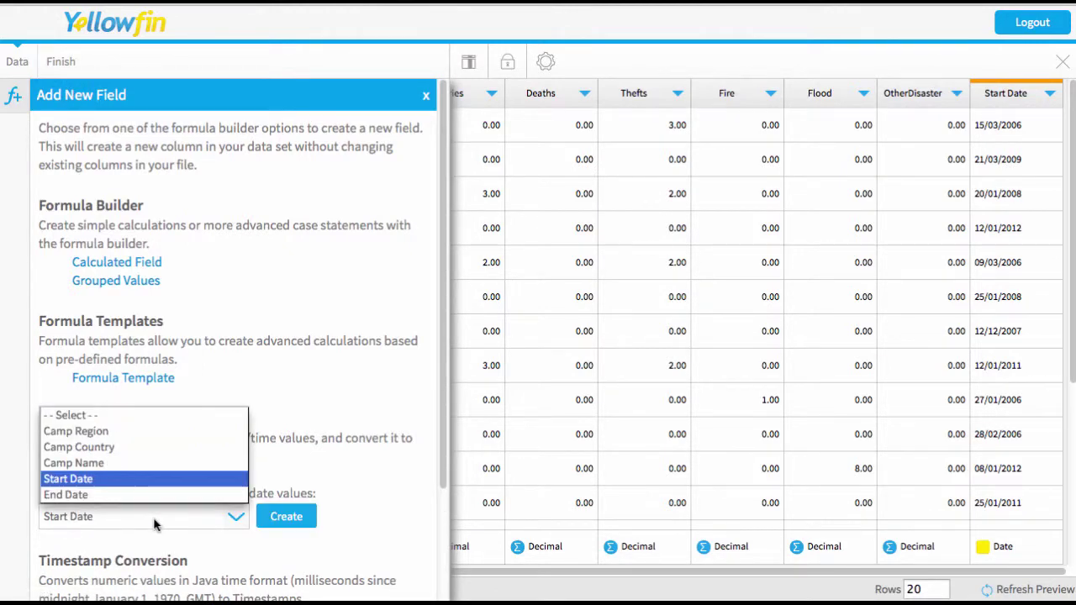
pyautogui.click(75, 494)
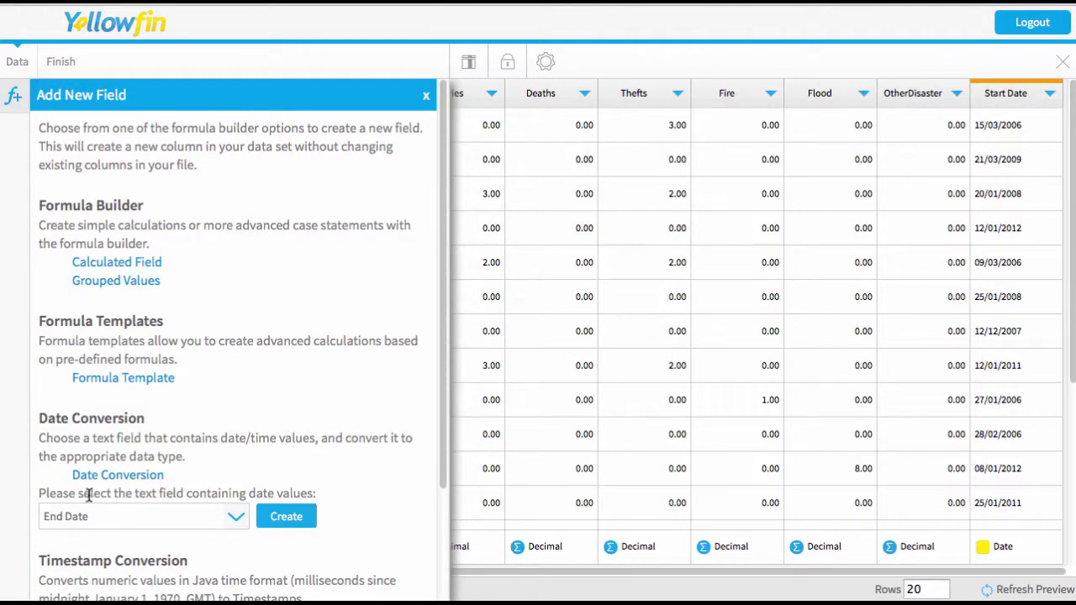
# Step: Create and save the End Date conversion, named End Date, with format dd/MM/yyyy
pyautogui.click(291, 524)
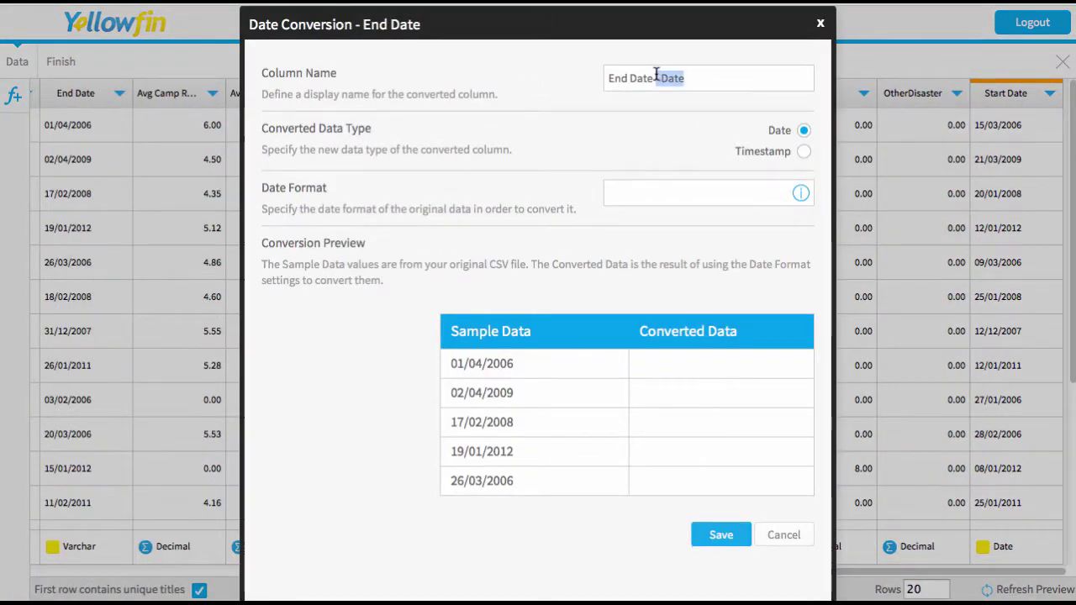
pyautogui.press('BackSpace')
pyautogui.click(695, 198)
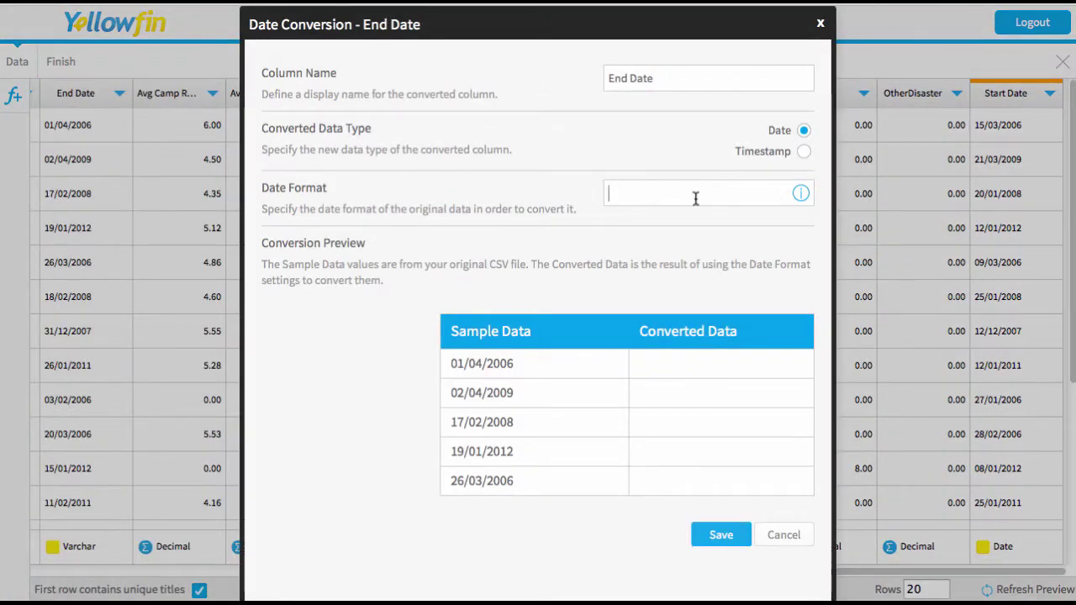
pyautogui.write('dd')
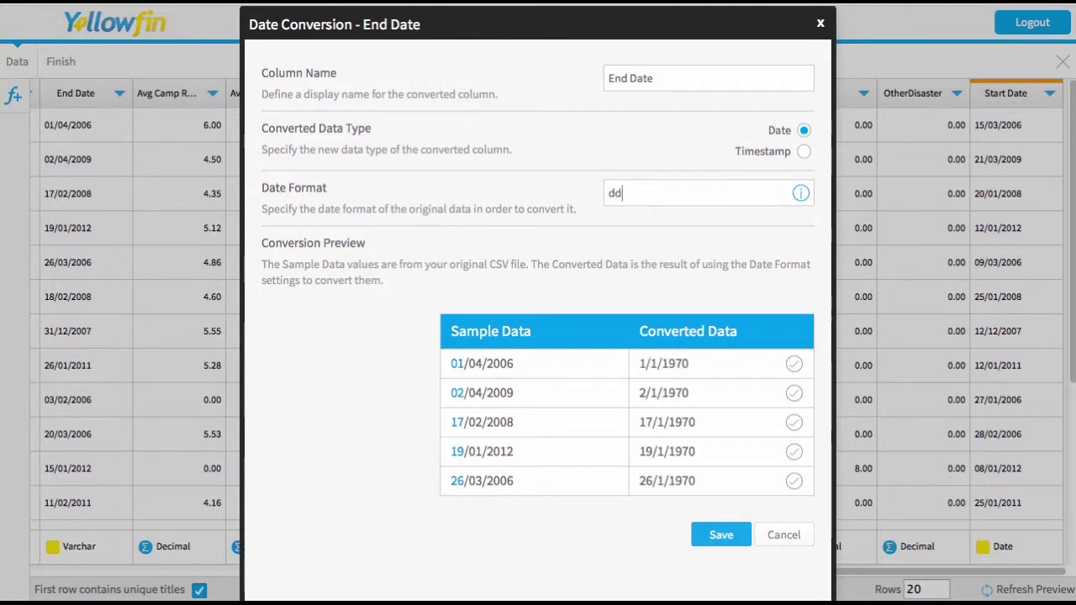
pyautogui.write('/MM/y')
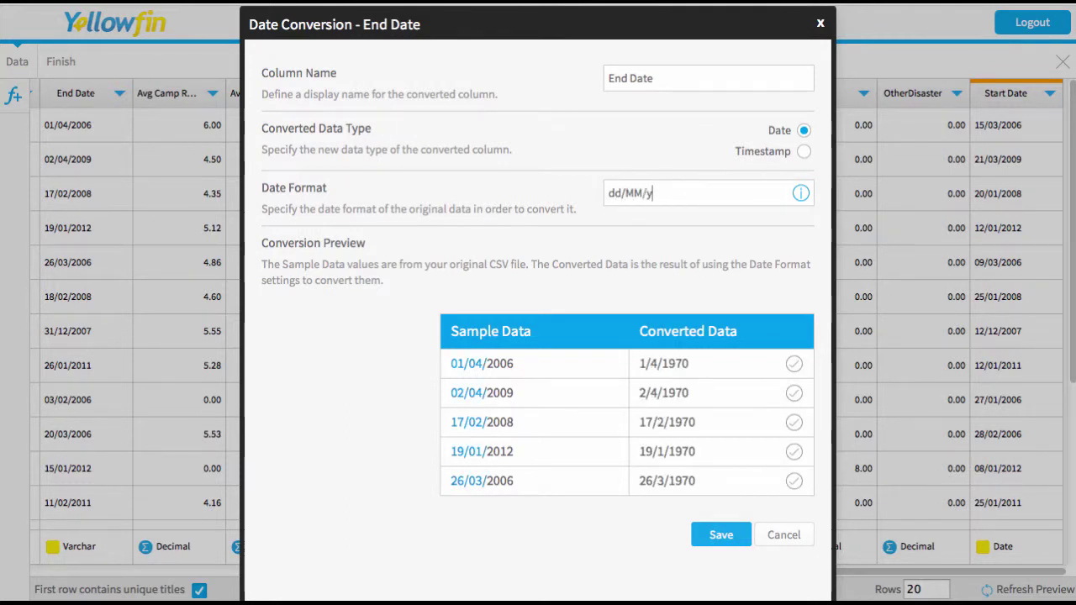
pyautogui.write('yyy')
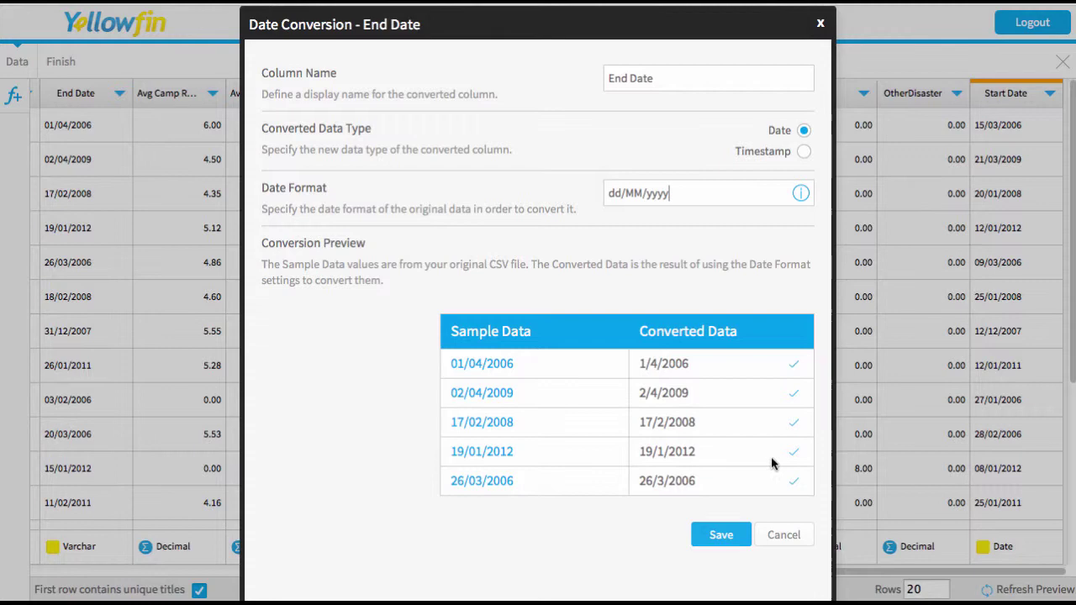
pyautogui.click(720, 532)
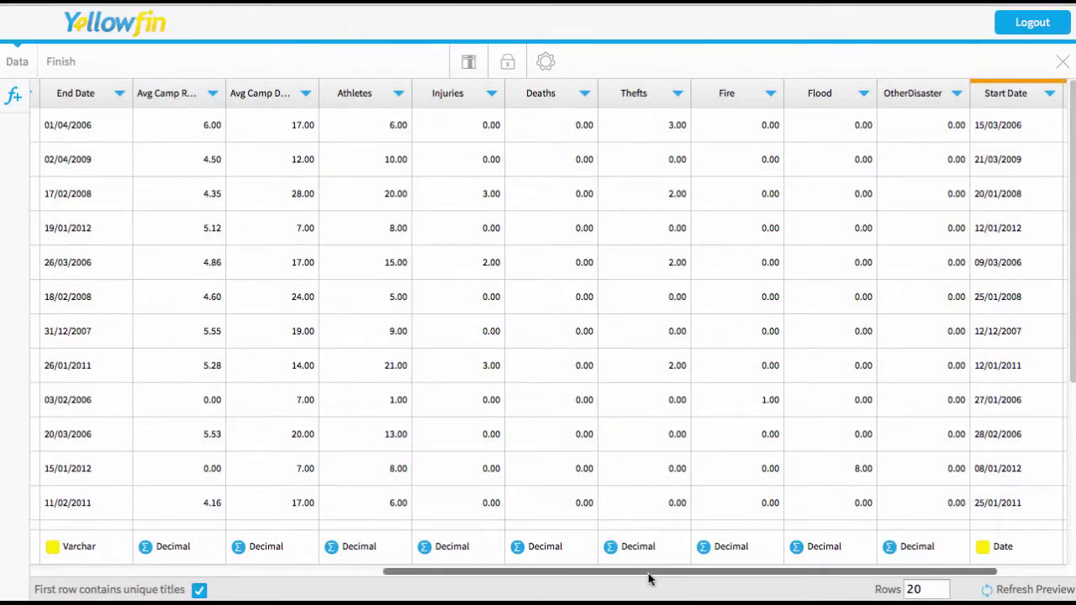
pyautogui.moveTo(643, 577); pyautogui.dragTo(794, 590)
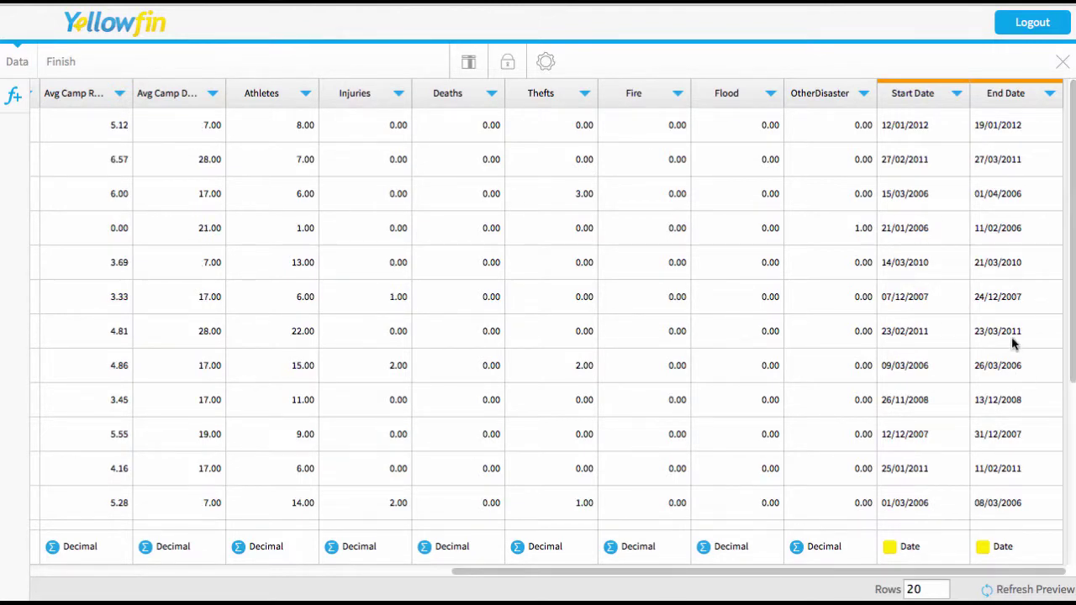
pyautogui.moveTo(793, 571); pyautogui.dragTo(391, 590)
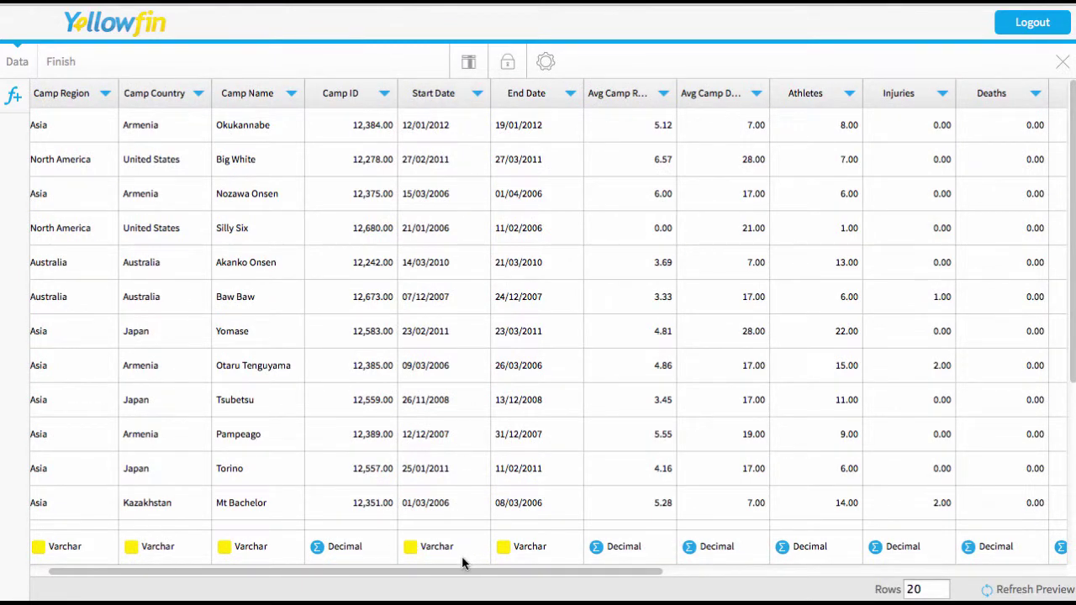
# Step: Rename the original text date columns to Start Date - Text and End Date - text
pyautogui.click(478, 95)
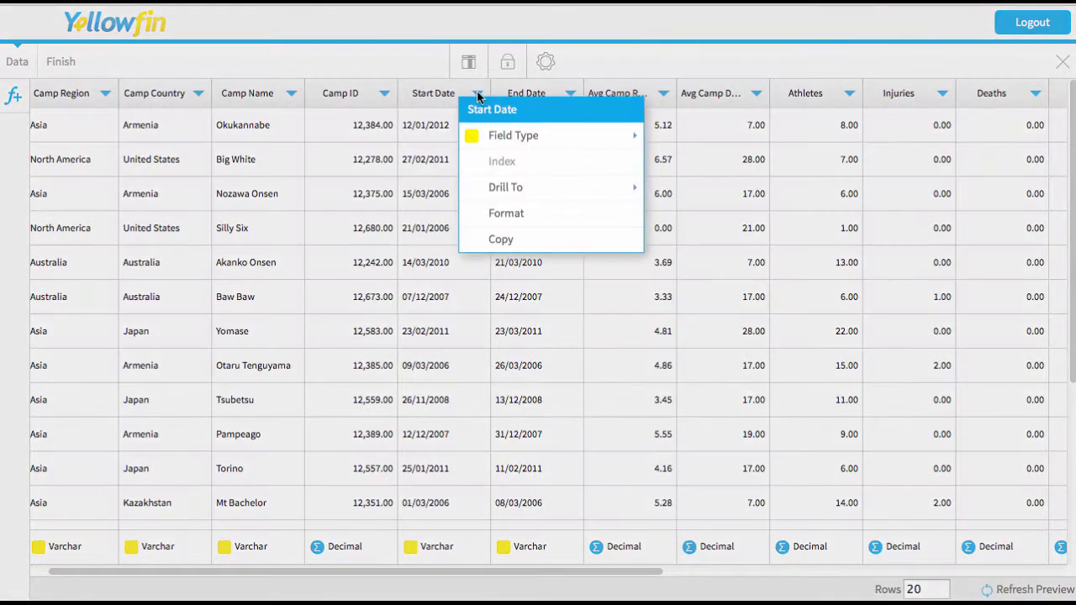
pyautogui.click(507, 213)
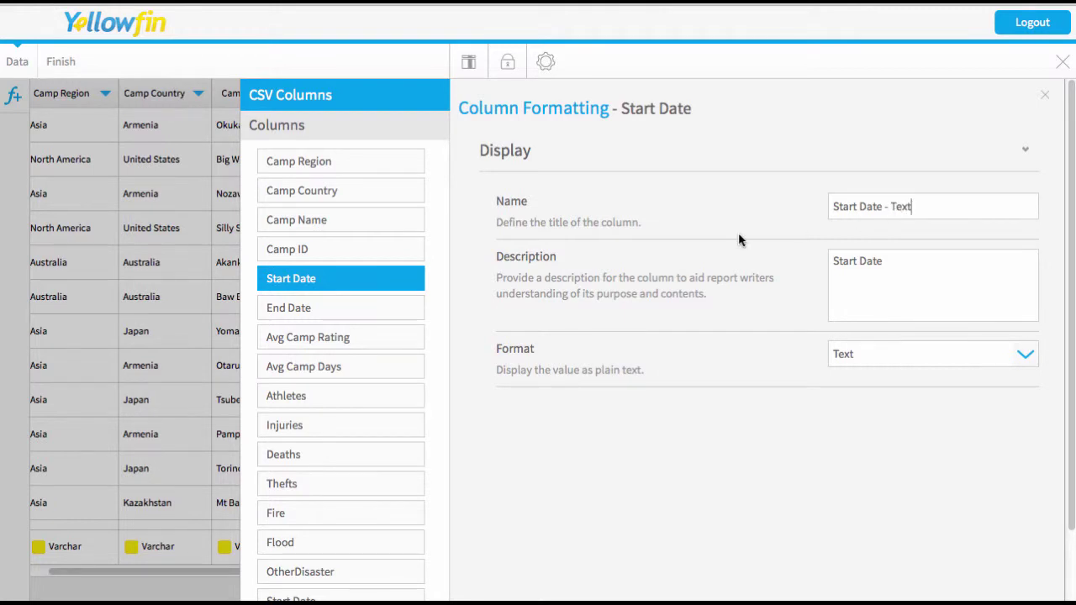
pyautogui.click(298, 312)
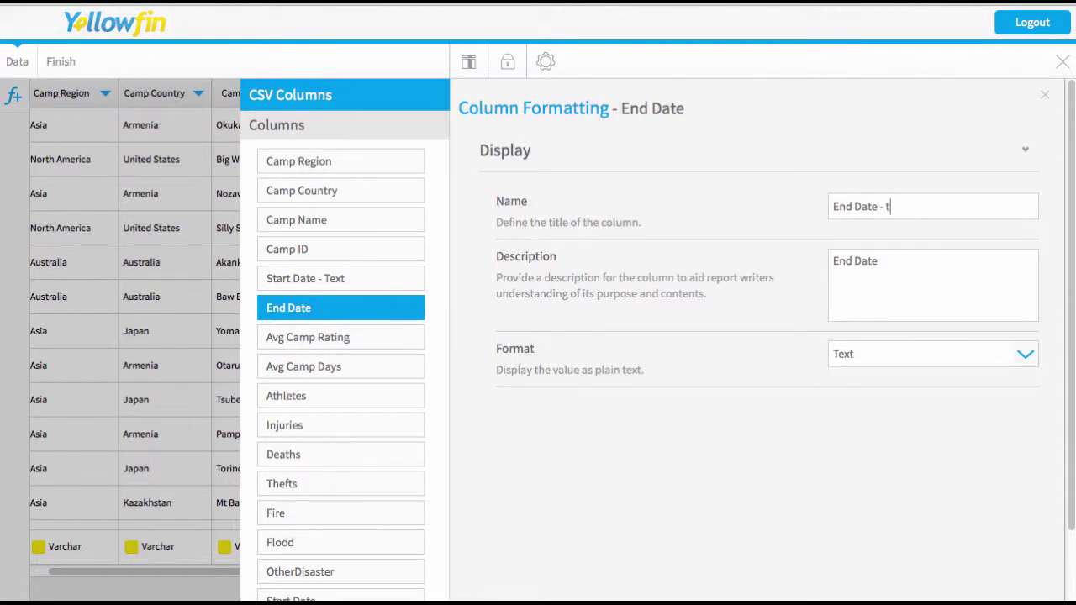
pyautogui.write('t')
pyautogui.click(1044, 94)
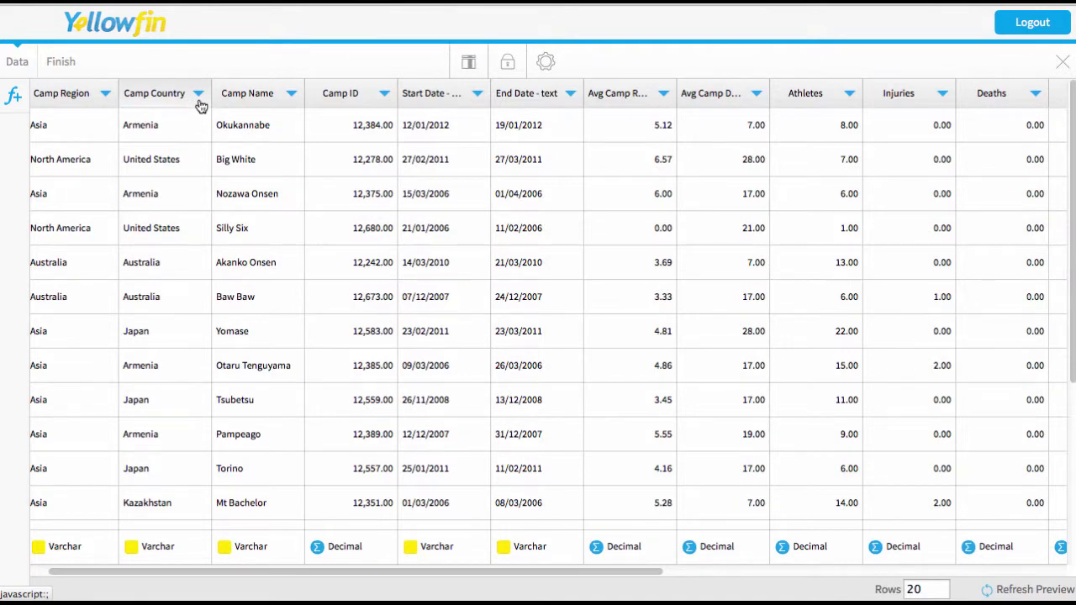
# Step: Finish data preparation and place Start Date and Injuries on the report, giving a 264-row Sum Injuries table
pyautogui.click(60, 64)
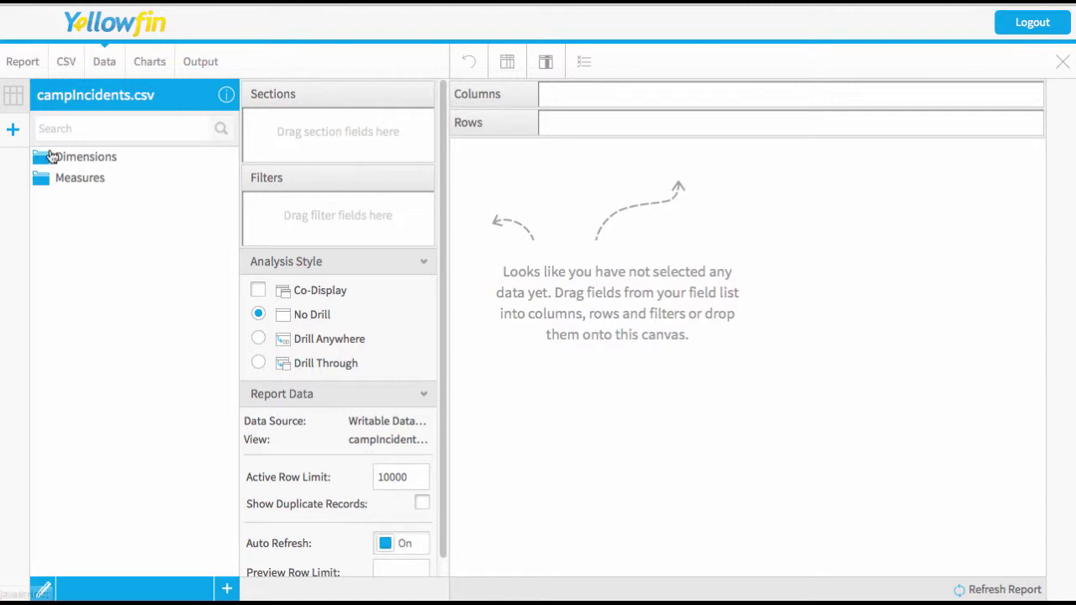
pyautogui.click(48, 156)
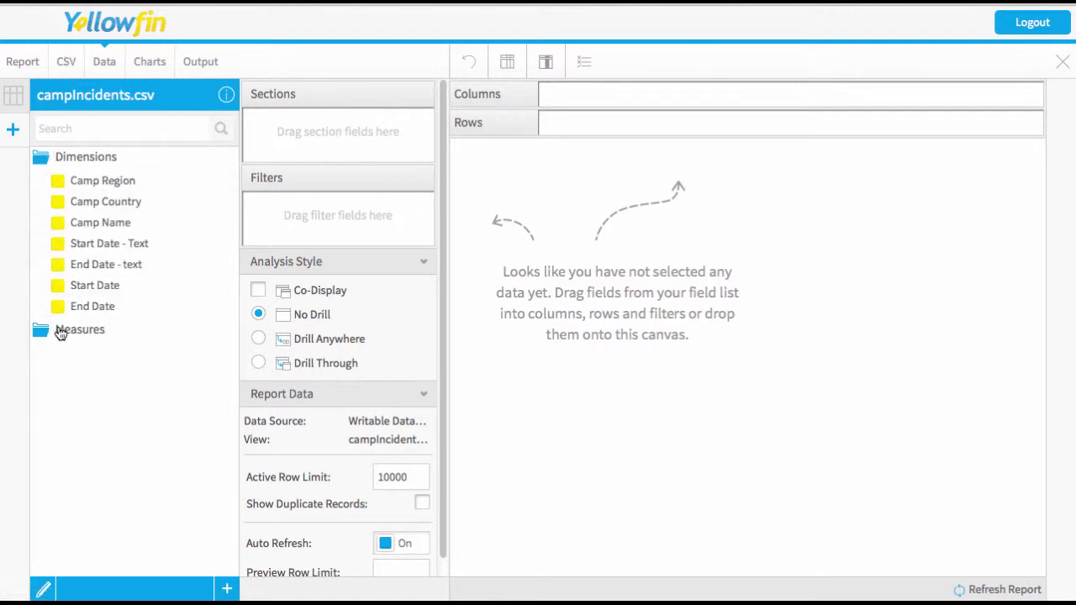
pyautogui.click(61, 335)
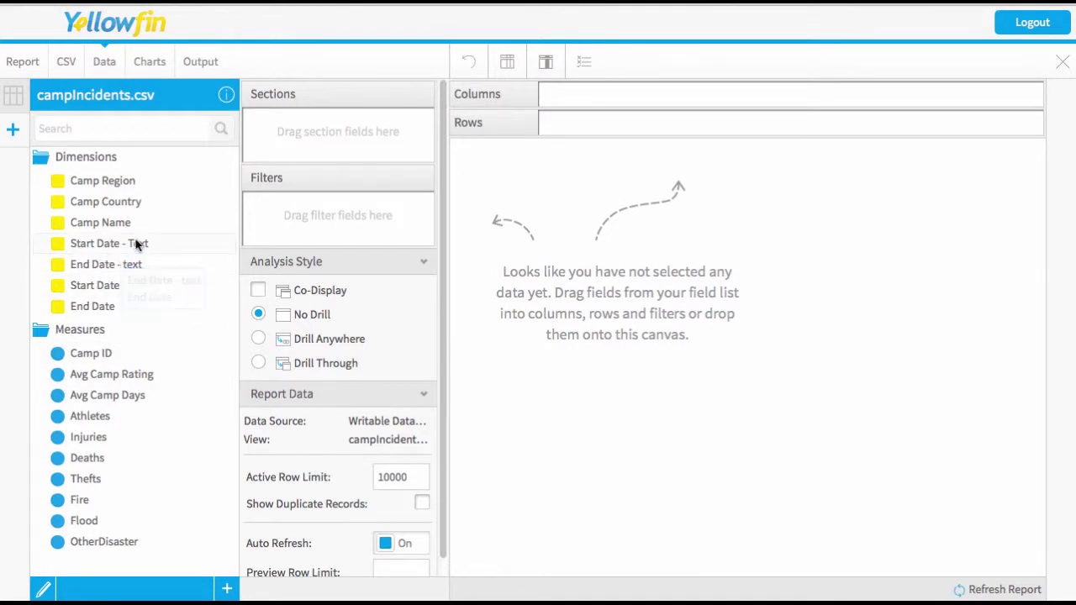
pyautogui.moveTo(95, 289); pyautogui.dragTo(630, 203)
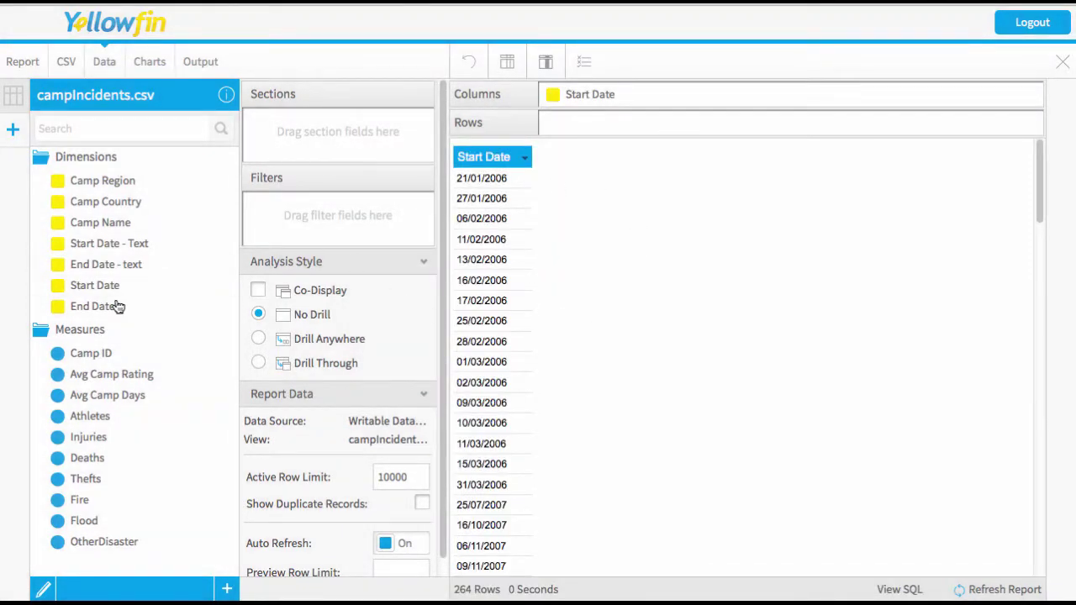
pyautogui.moveTo(93, 438); pyautogui.dragTo(614, 289)
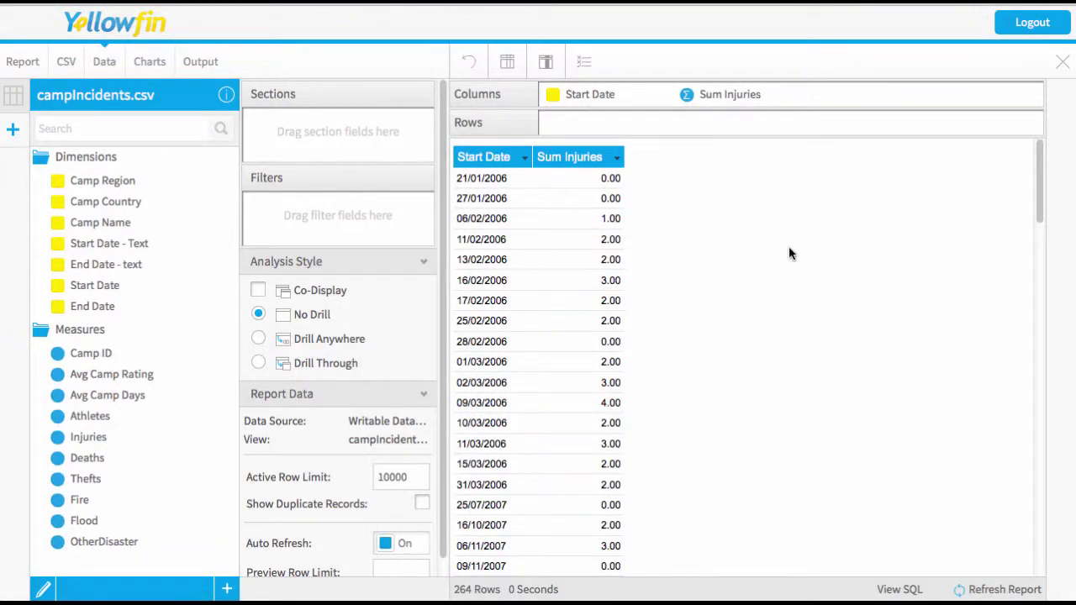
# Step: Create an Area chart with Start Date on the horizontal axis and Sum Injuries vertically
pyautogui.click(152, 62)
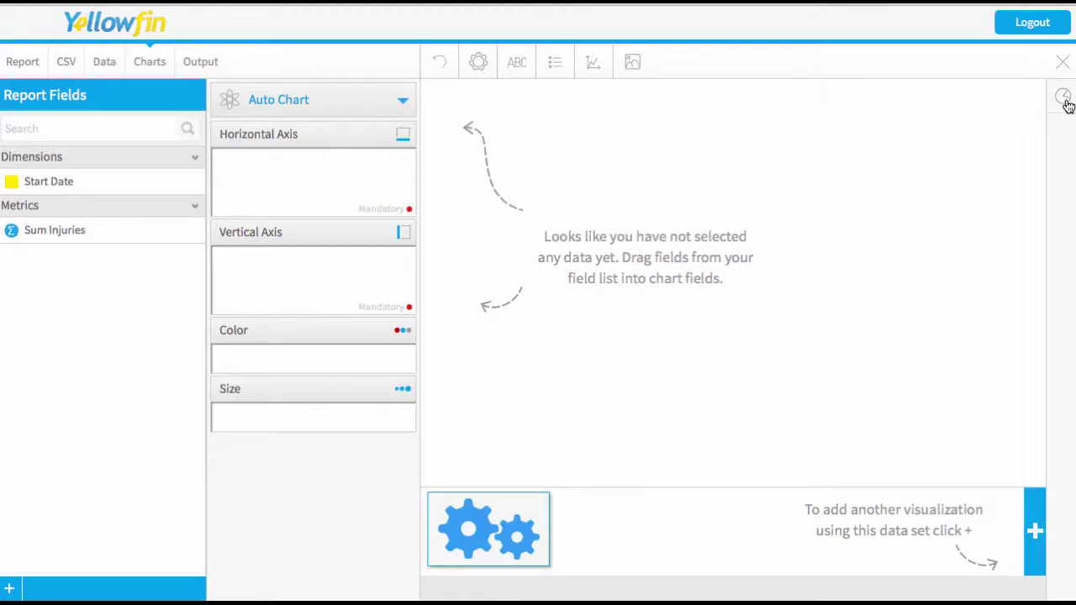
pyautogui.click(1064, 99)
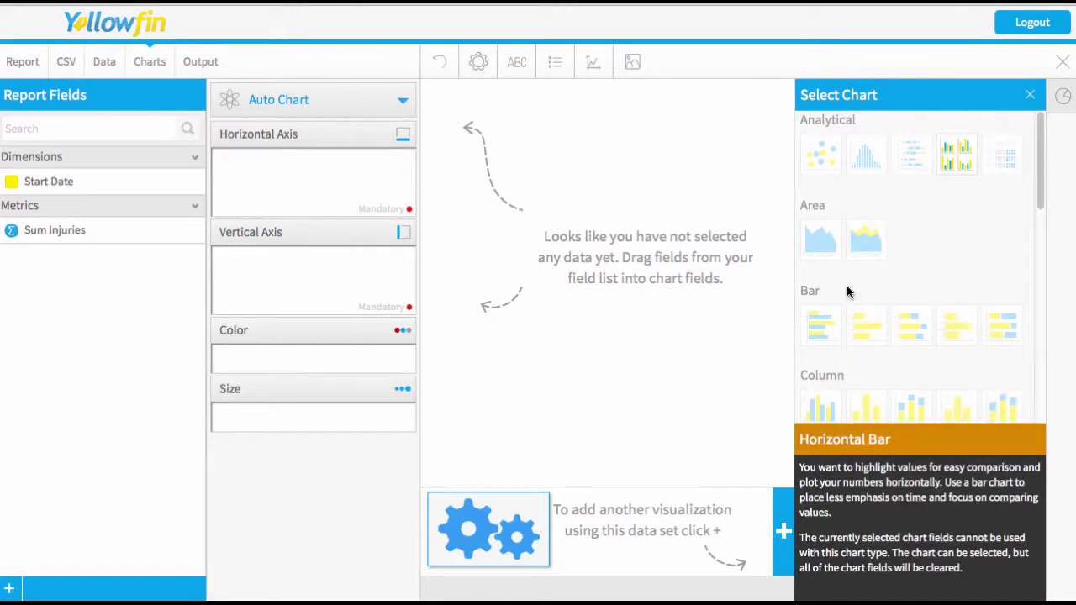
pyautogui.click(843, 250)
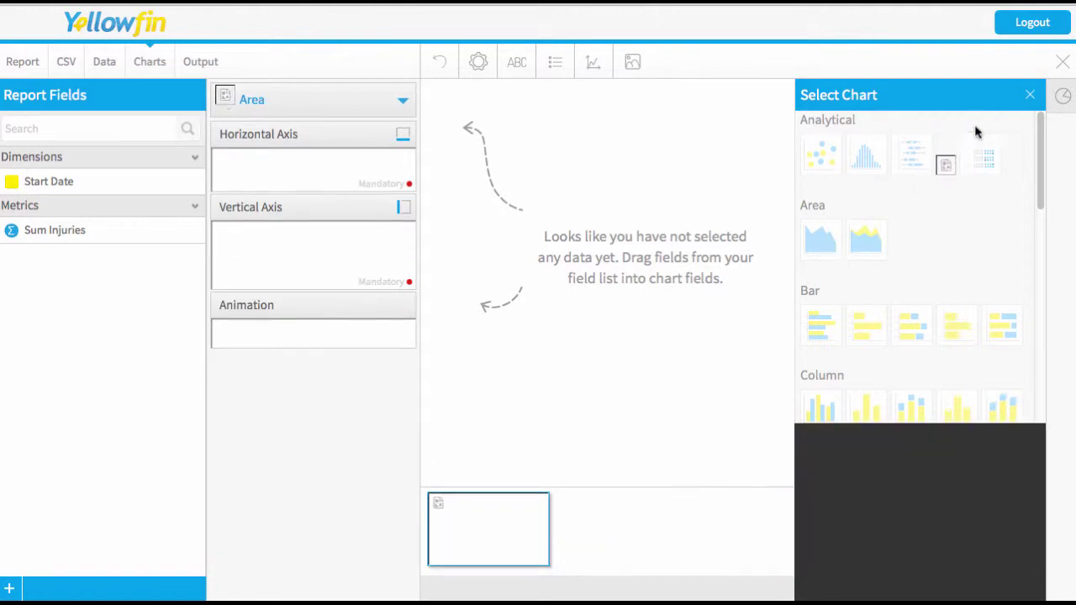
pyautogui.click(1029, 95)
pyautogui.moveTo(74, 186); pyautogui.dragTo(272, 171)
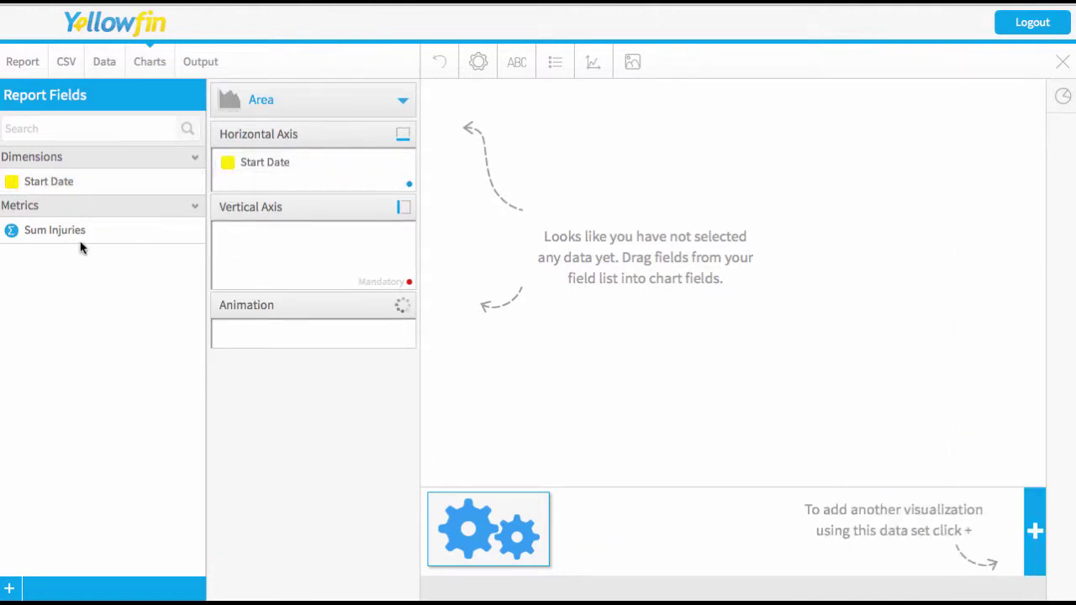
pyautogui.moveTo(59, 232); pyautogui.dragTo(323, 239)
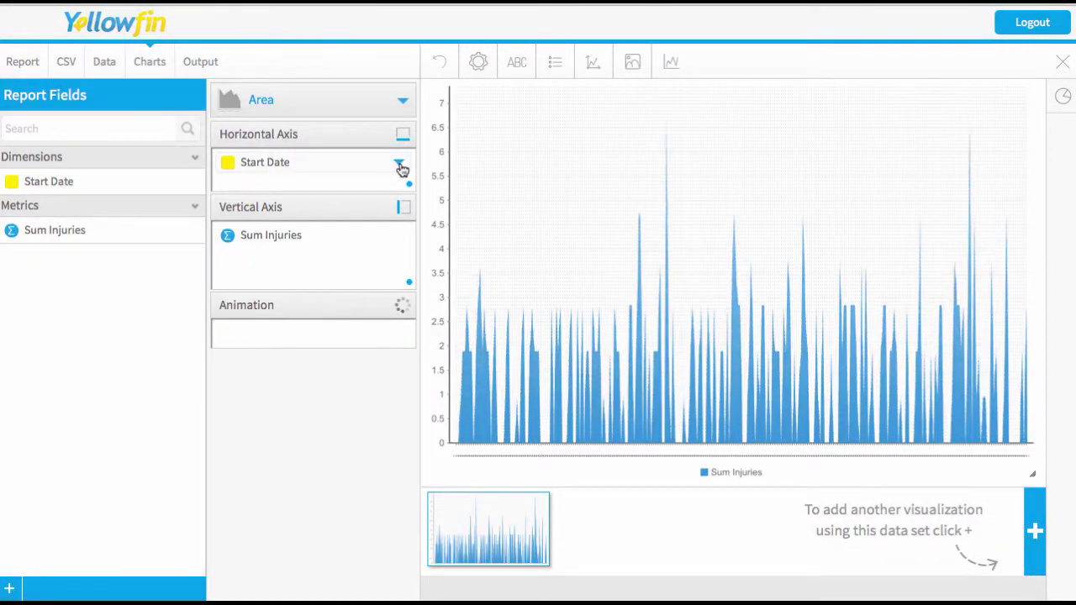
# Step: Turn Time Series on for the Start Date axis
pyautogui.click(399, 164)
pyautogui.moveTo(464, 306)
pyautogui.moveTo(453, 272)
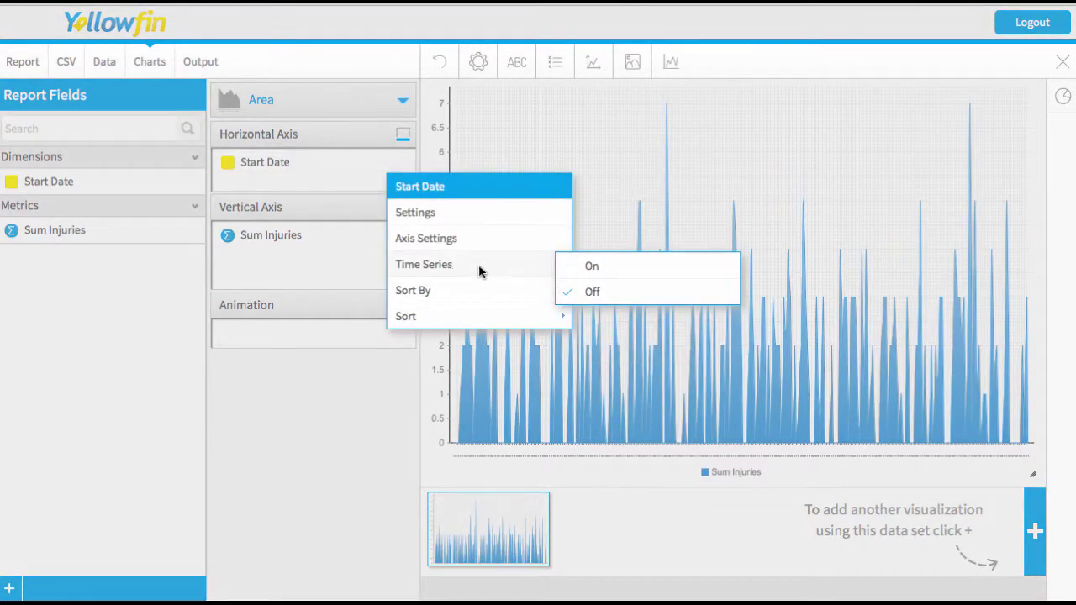
pyautogui.click(625, 267)
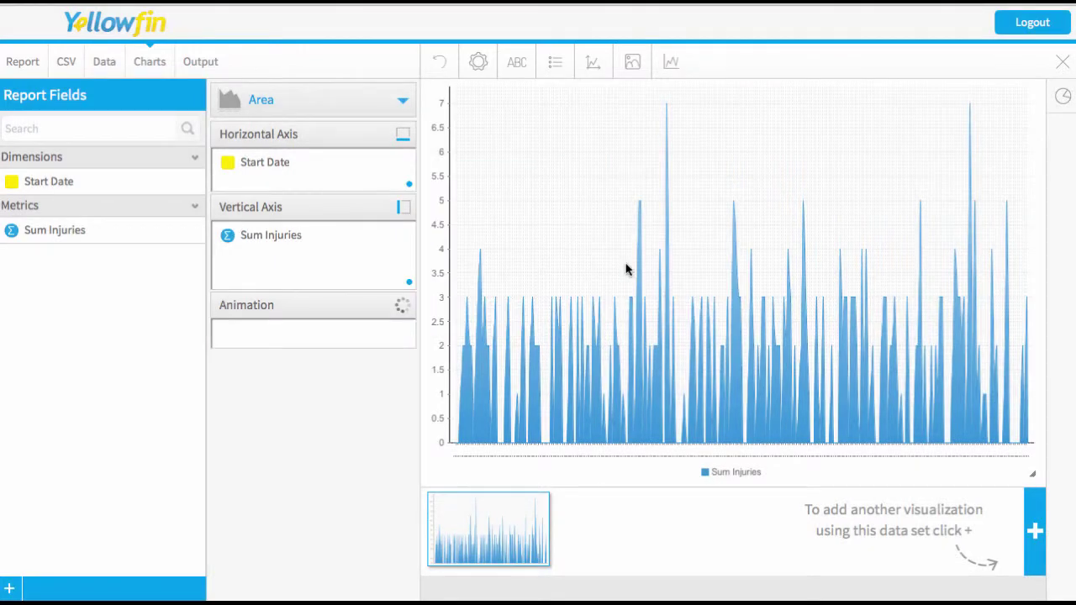